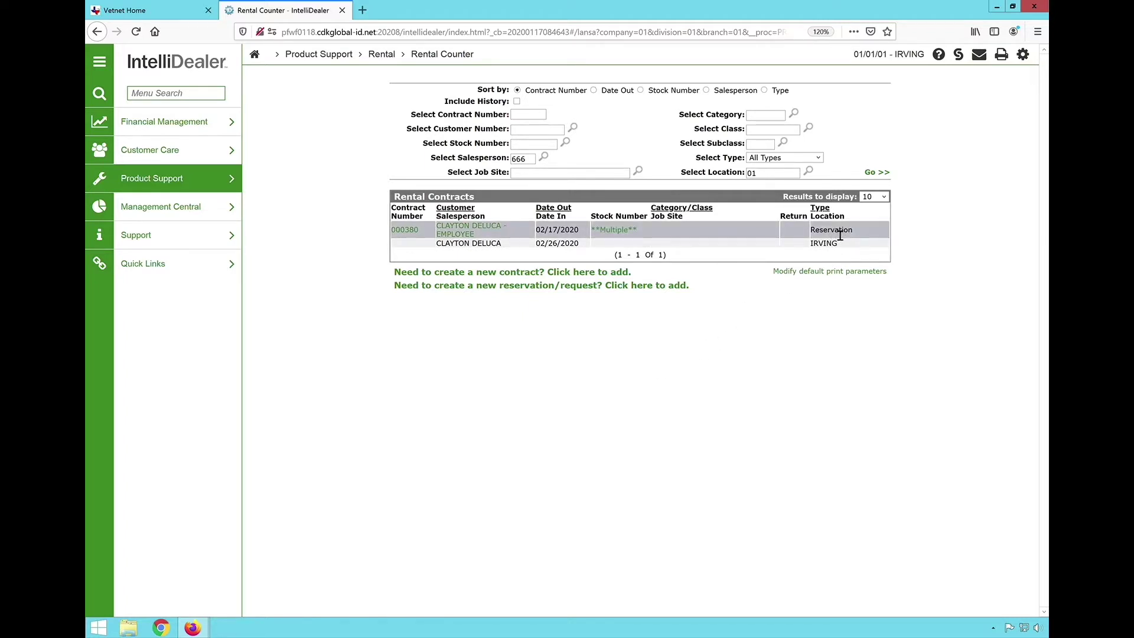
# - Show the other open browser windows from the Rental Counter list
pyautogui.click(192, 627)
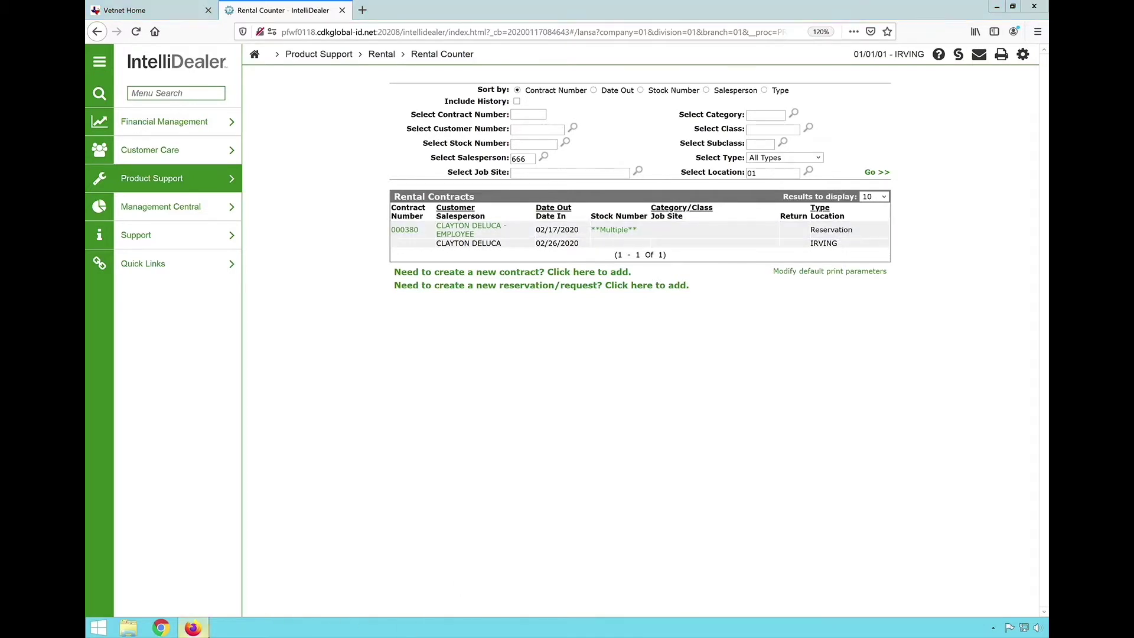
# - In the contract 000380 window, change the contract type to Rental and open its WEAR charge line
pyautogui.click(287, 591)
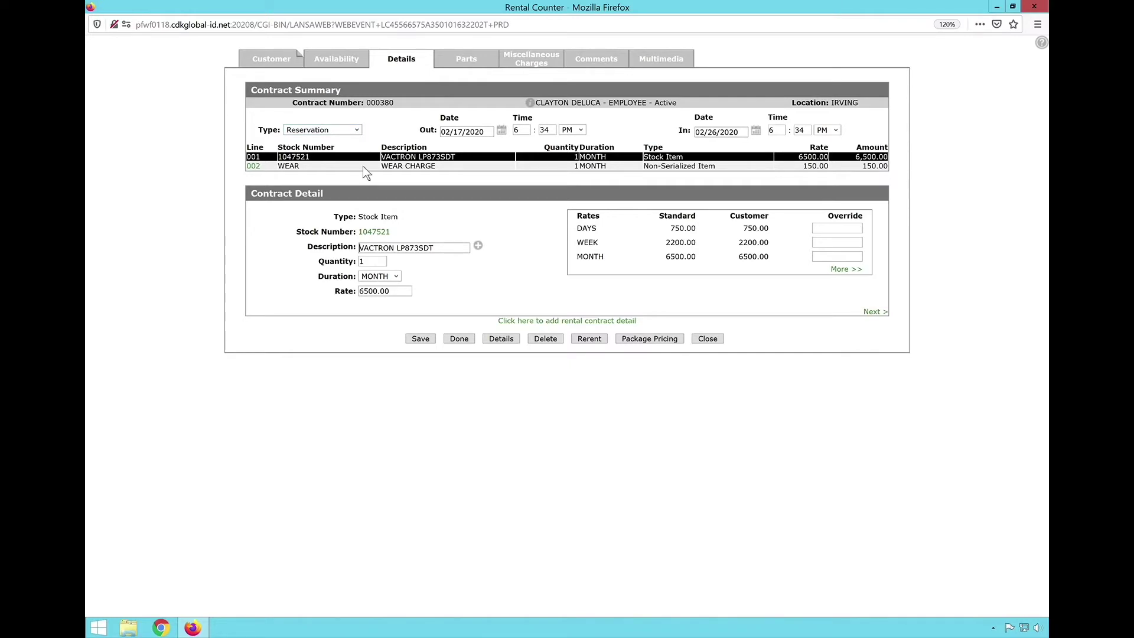
pyautogui.click(356, 131)
pyautogui.click(342, 142)
pyautogui.click(264, 173)
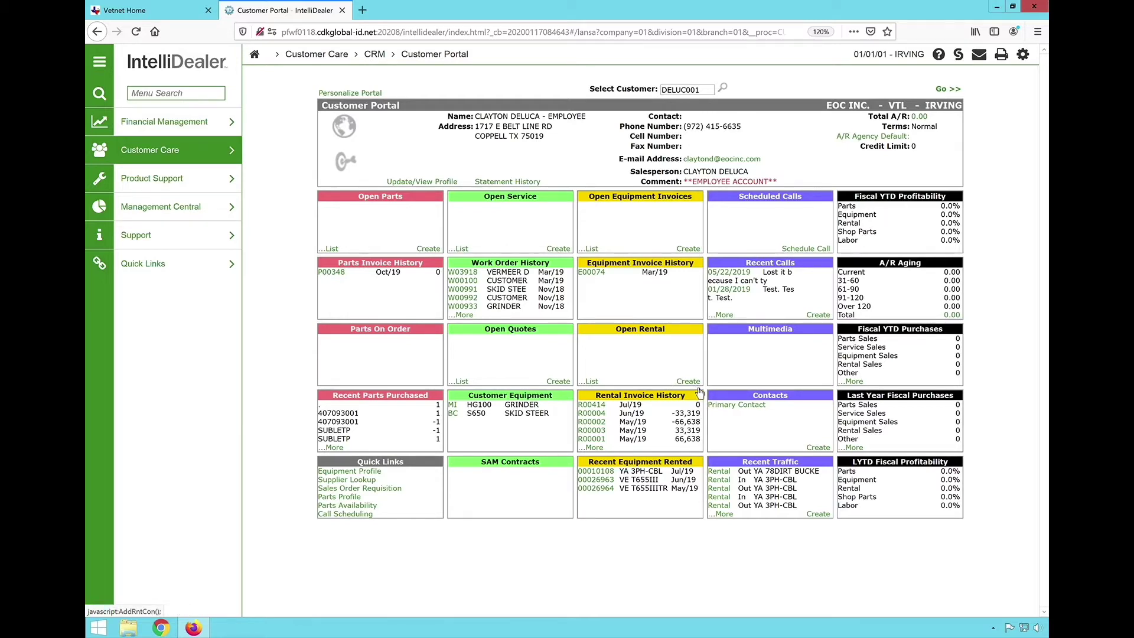
# - Create a new rental contract for the customer in a maximized window, with Taken By 666
pyautogui.click(689, 382)
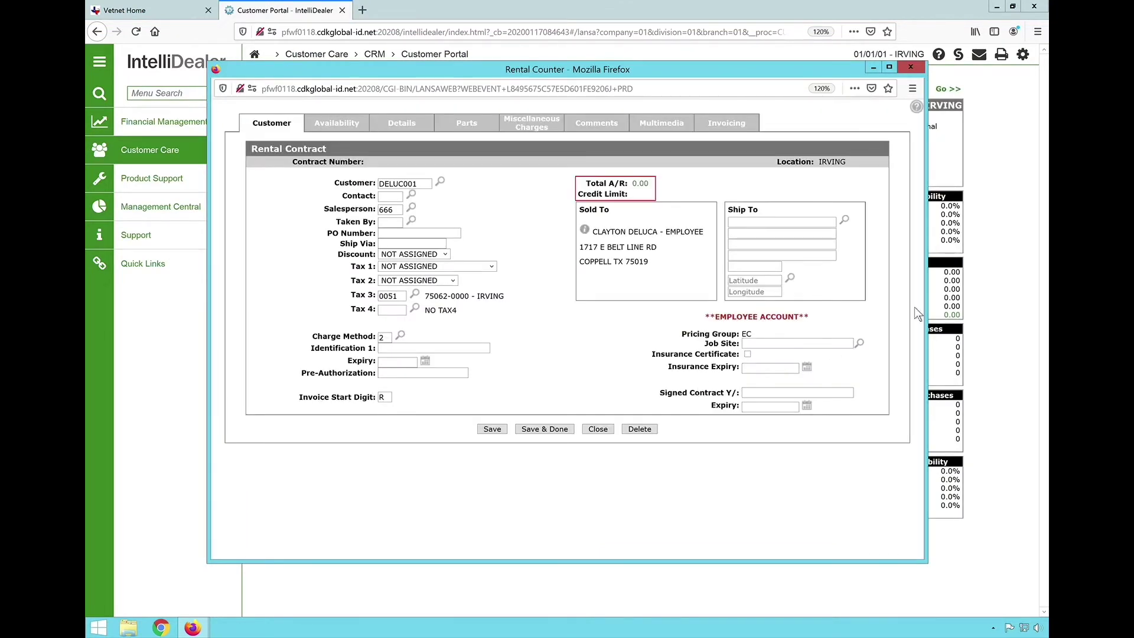
pyautogui.click(889, 67)
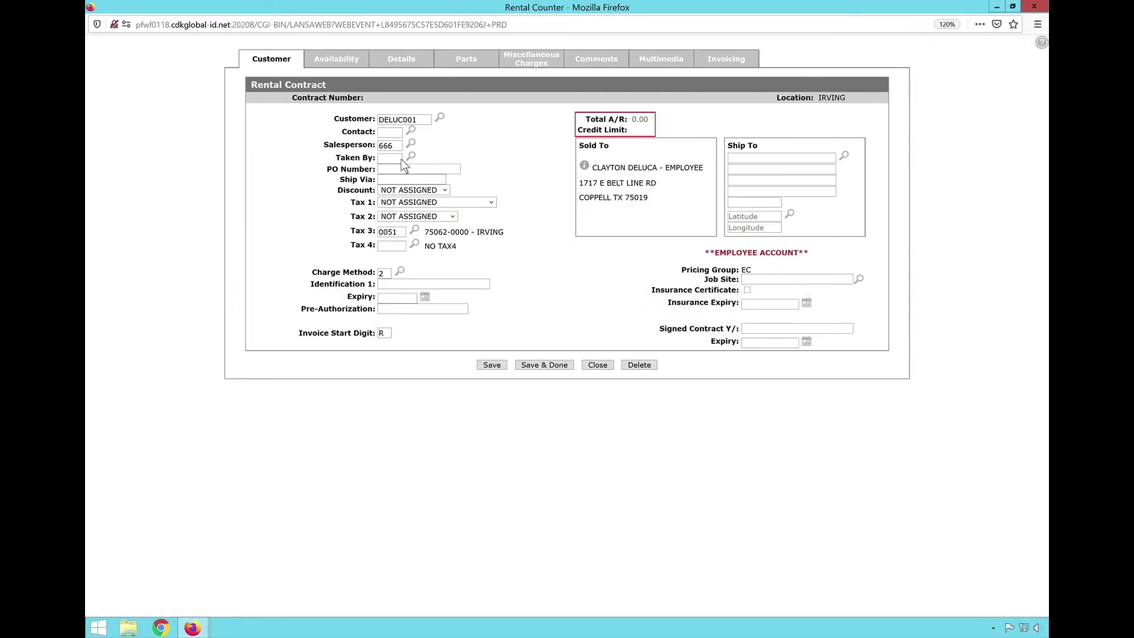
pyautogui.write('666')
# - Go through the invoice start digit, PO number, ship via and first ship-to address fields
pyautogui.click(393, 336)
pyautogui.click(452, 172)
pyautogui.click(438, 180)
pyautogui.click(777, 160)
pyautogui.click(846, 158)
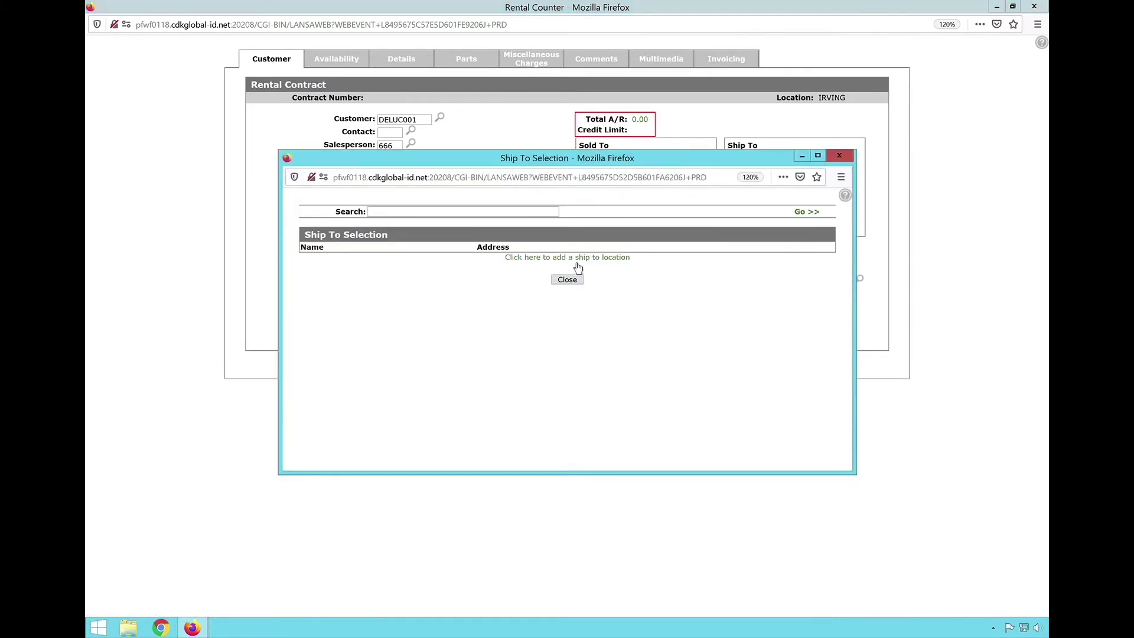
pyautogui.click(576, 259)
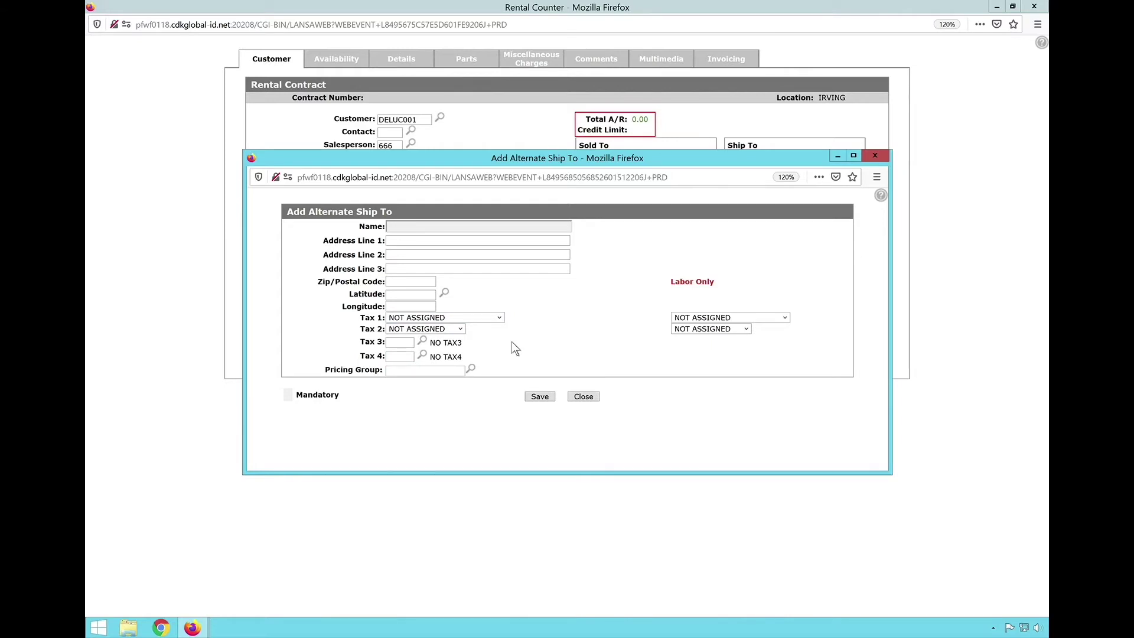
pyautogui.click(583, 396)
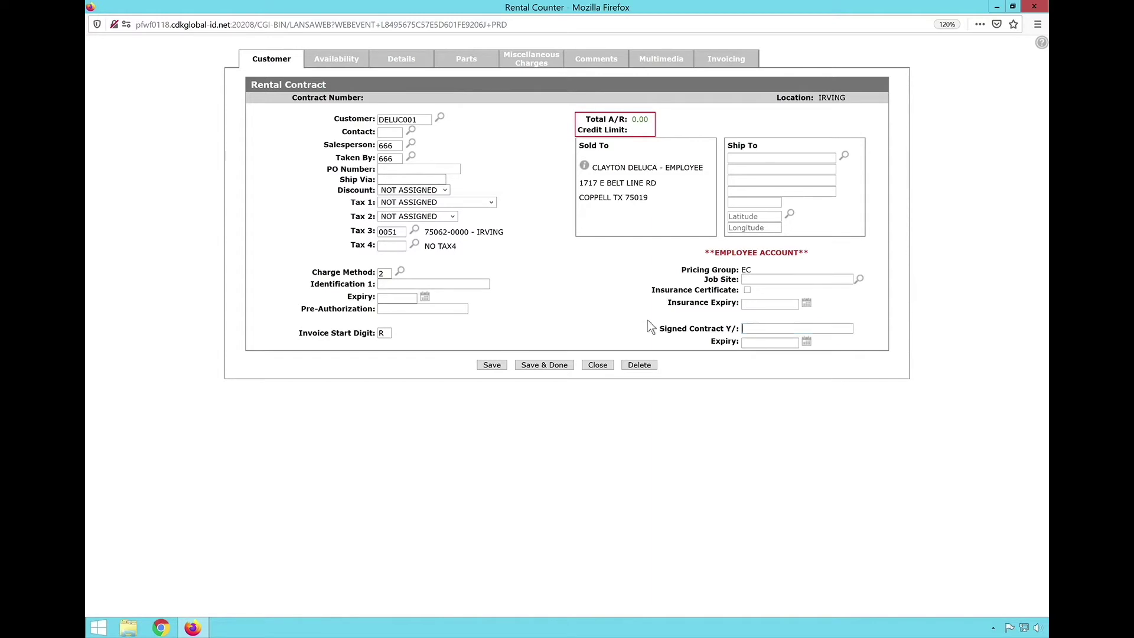
# - Search rental availability for stock 1047521, tick the VAC unit, and open its availability details
pyautogui.click(341, 62)
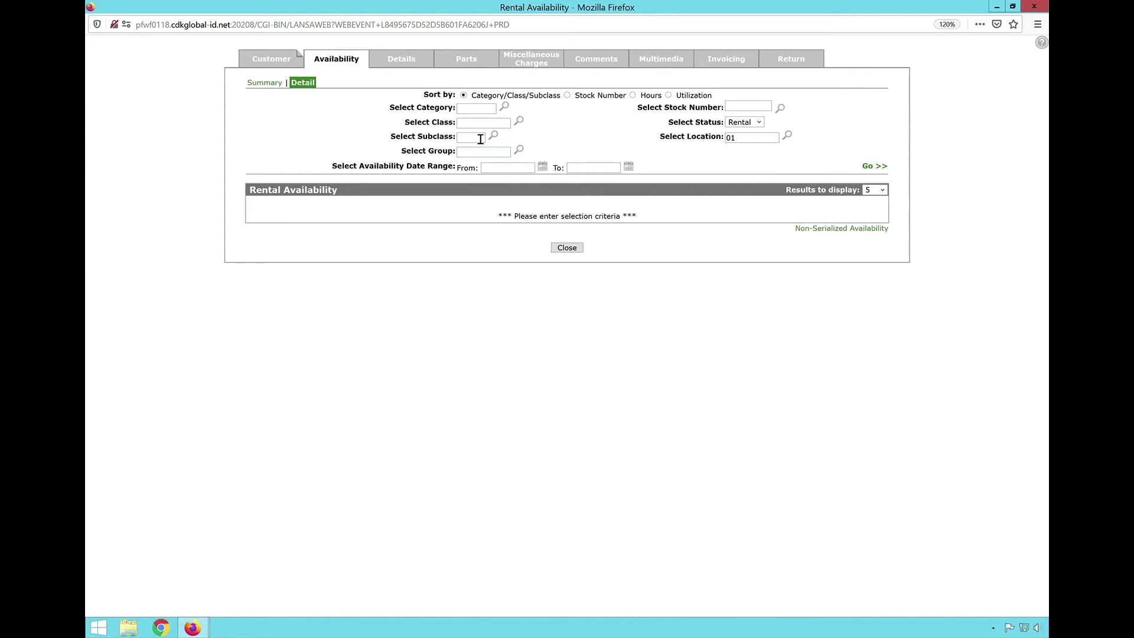
pyautogui.click(748, 111)
pyautogui.write('1047521')
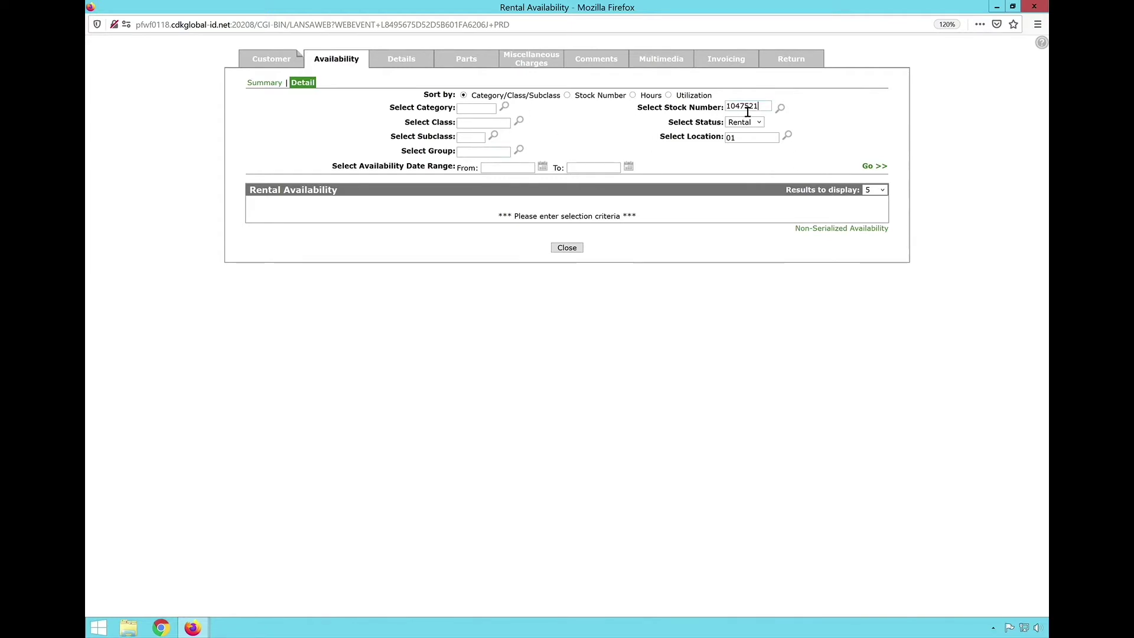
pyautogui.press('Return')
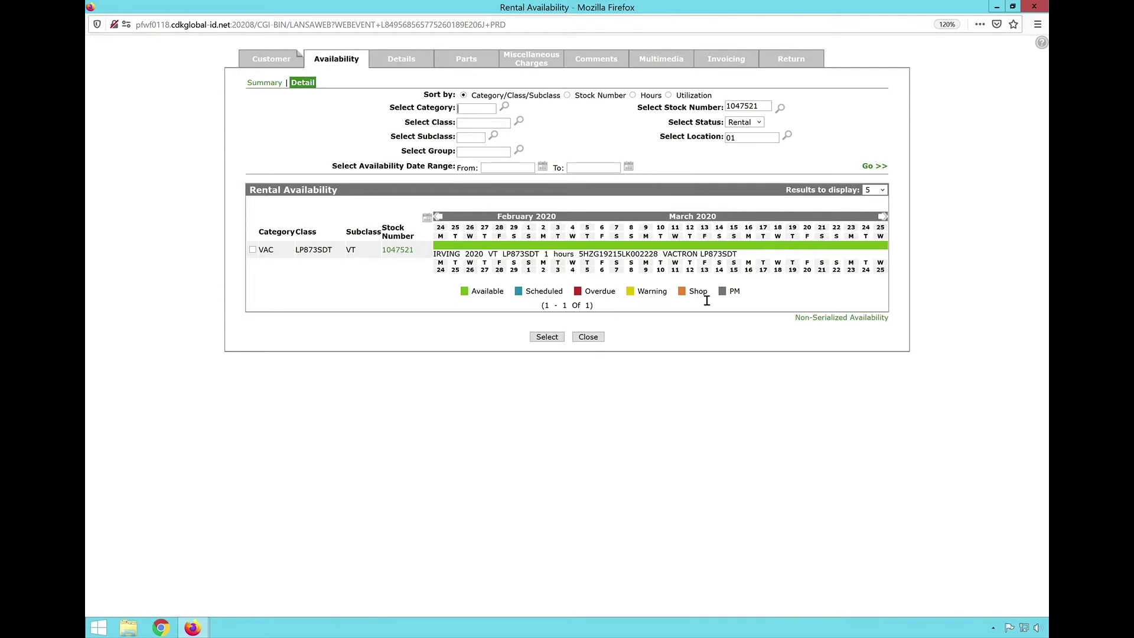
pyautogui.click(253, 250)
pyautogui.click(409, 260)
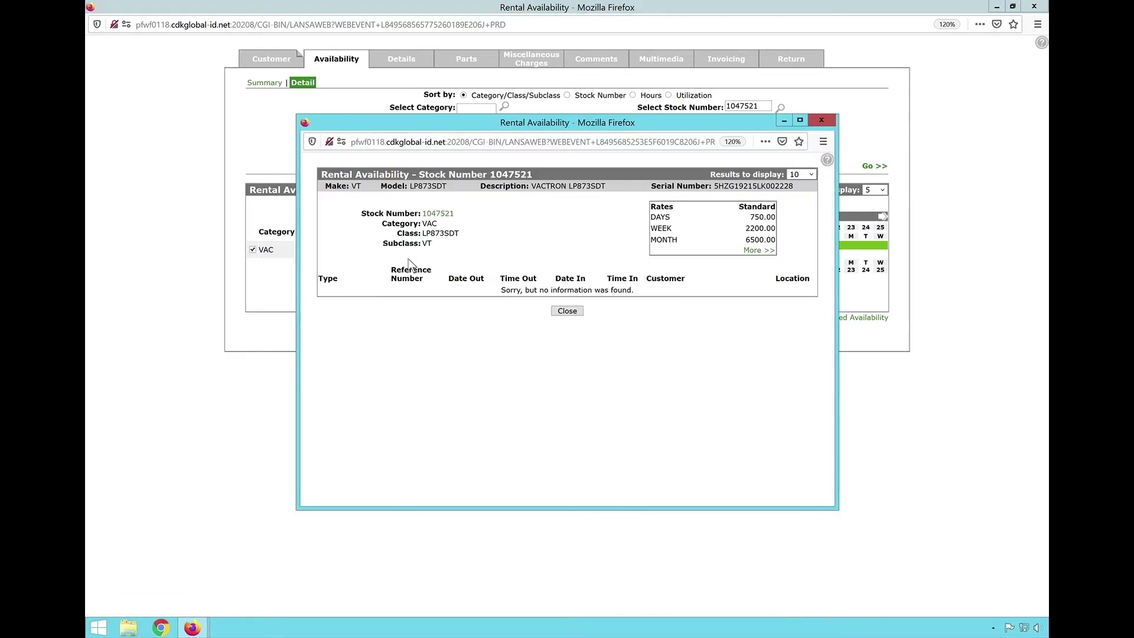
# - Review Machine Details and unit history for stock 1047521, then close both detail windows
pyautogui.click(440, 223)
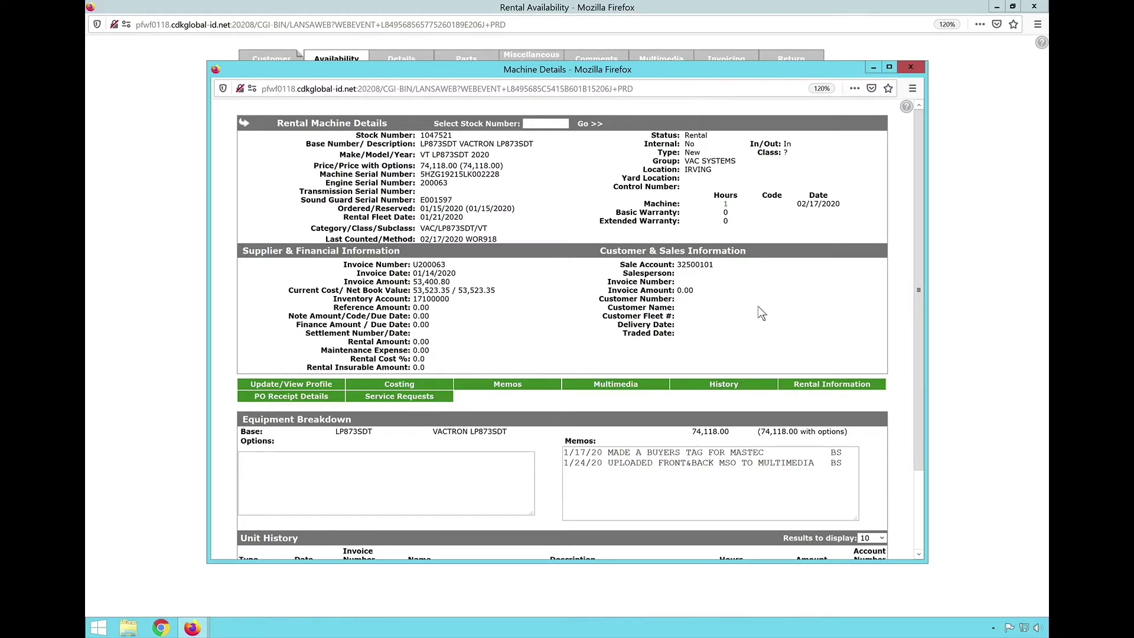
pyautogui.scroll(-2, 805, 395)
pyautogui.scroll(-3, 802, 388)
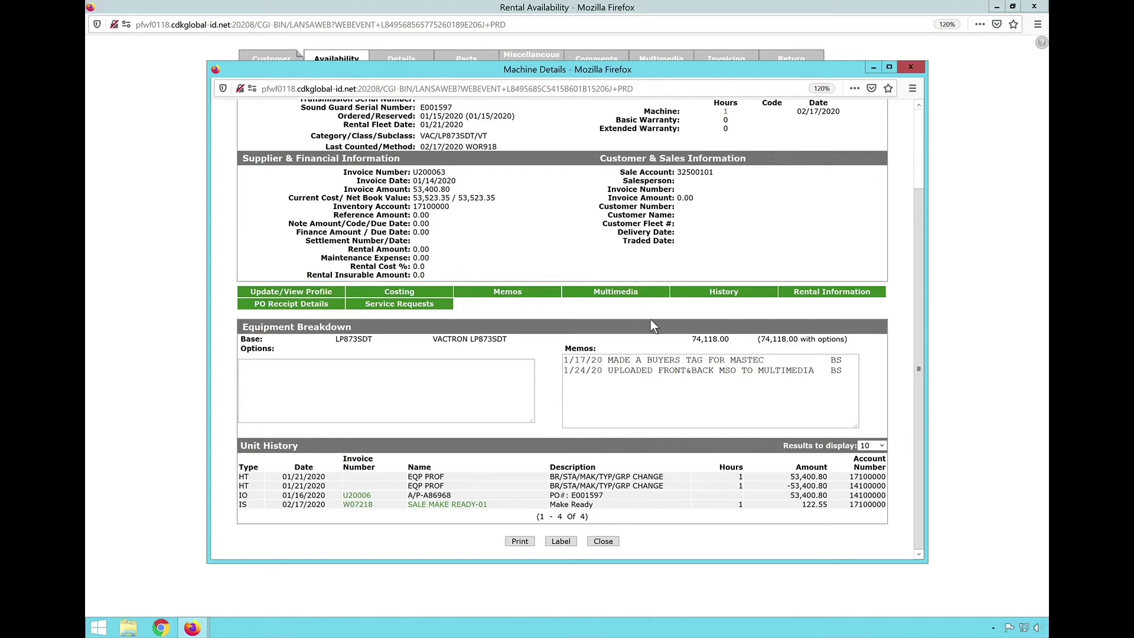
pyautogui.scroll(3, 650, 319)
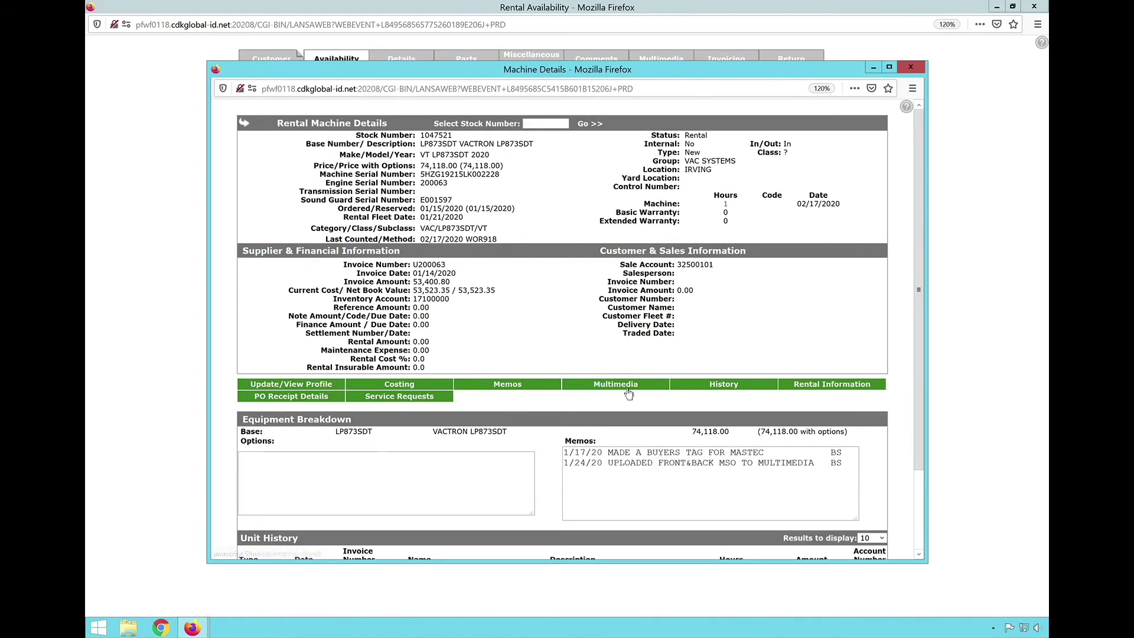
pyautogui.scroll(-3, 727, 390)
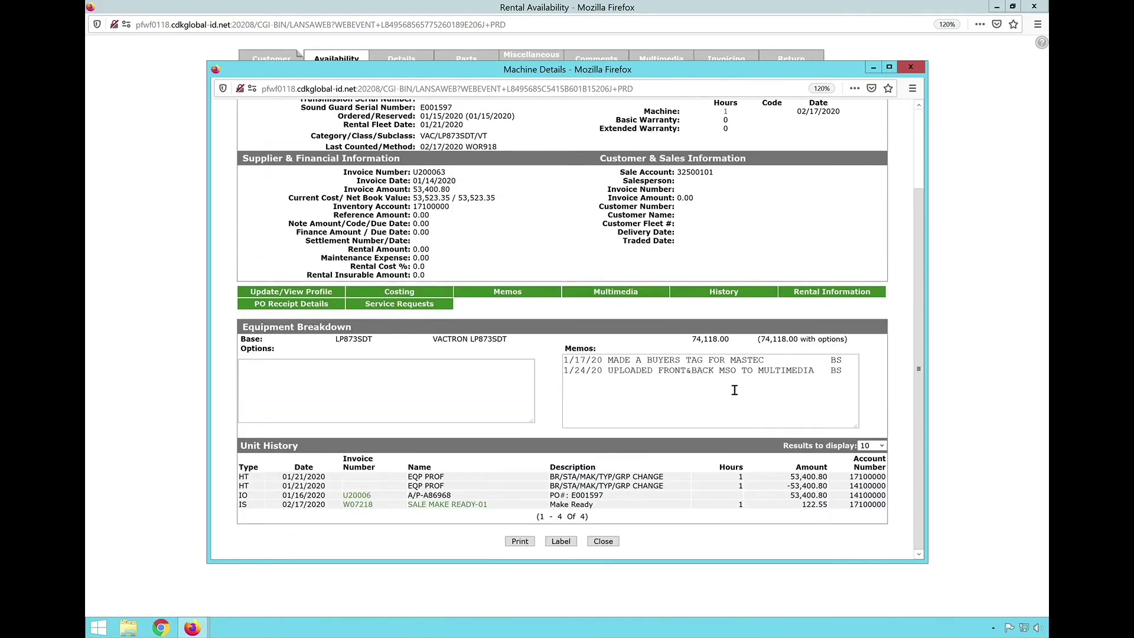
pyautogui.click(471, 504)
pyautogui.click(605, 541)
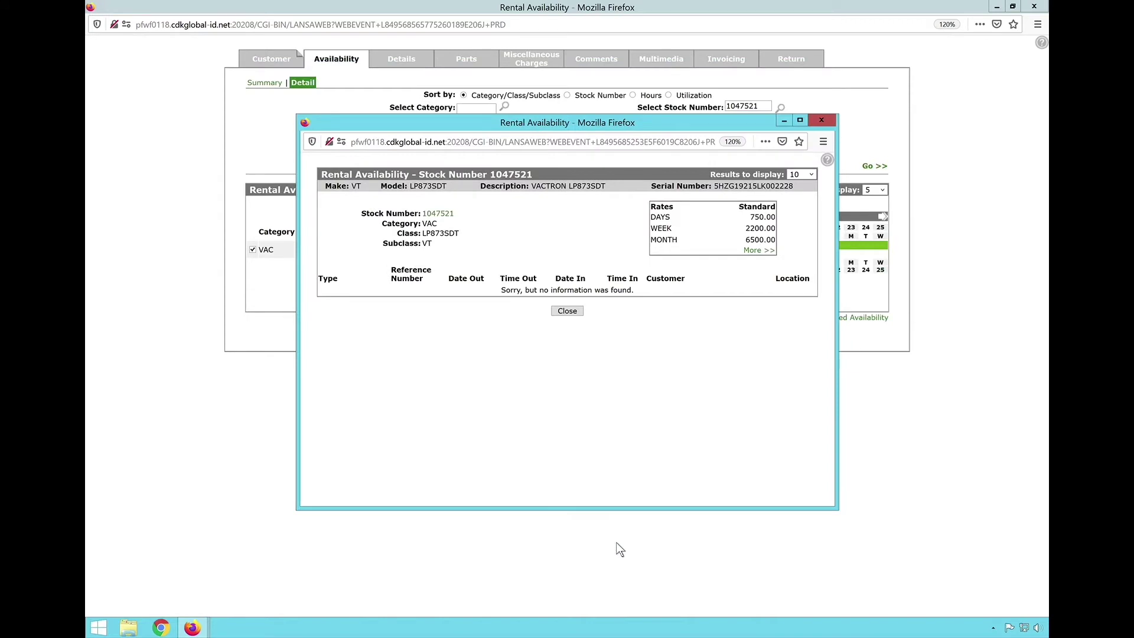
pyautogui.click(580, 312)
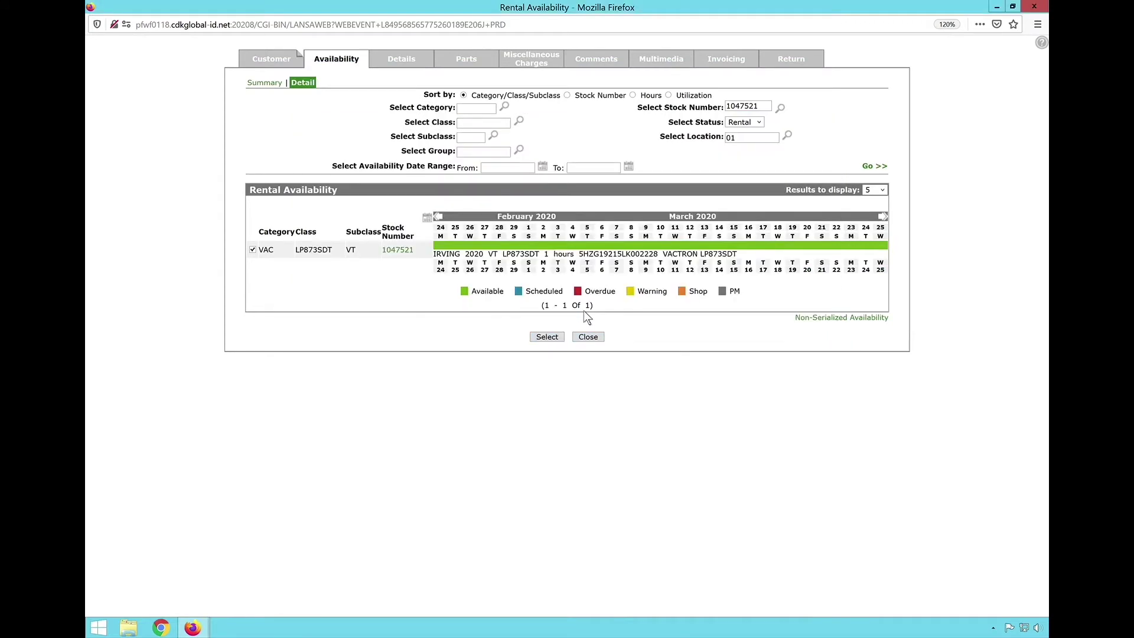
# - Add the ticked unit 1047521 to contract 000381, keeping the type as Rental
pyautogui.click(551, 340)
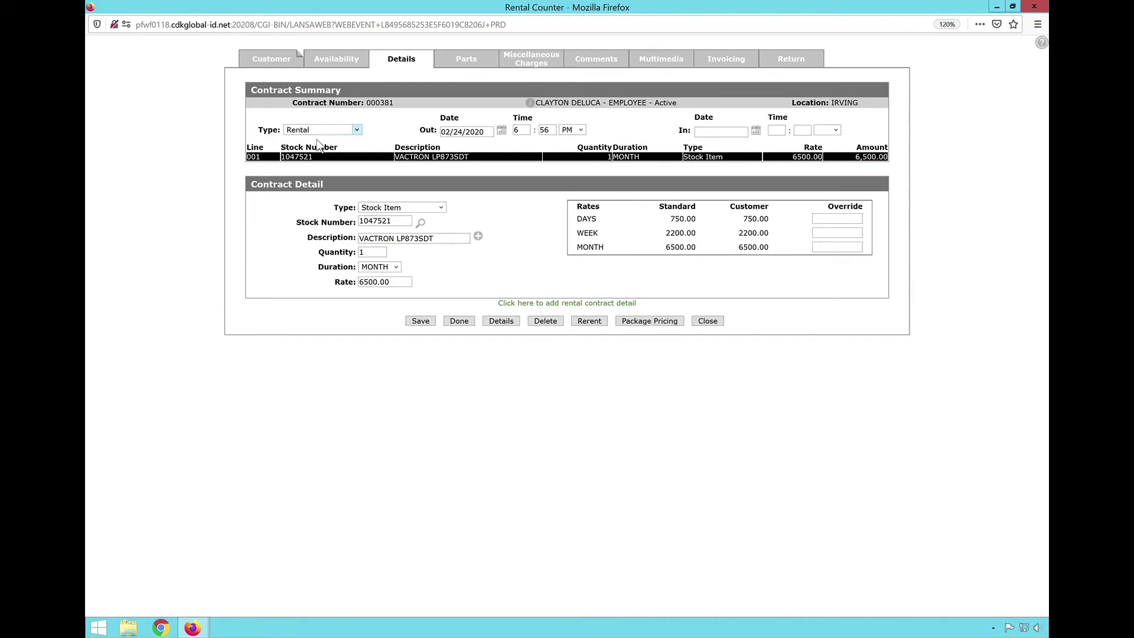
pyautogui.doubleClick(278, 133)
pyautogui.click(359, 132)
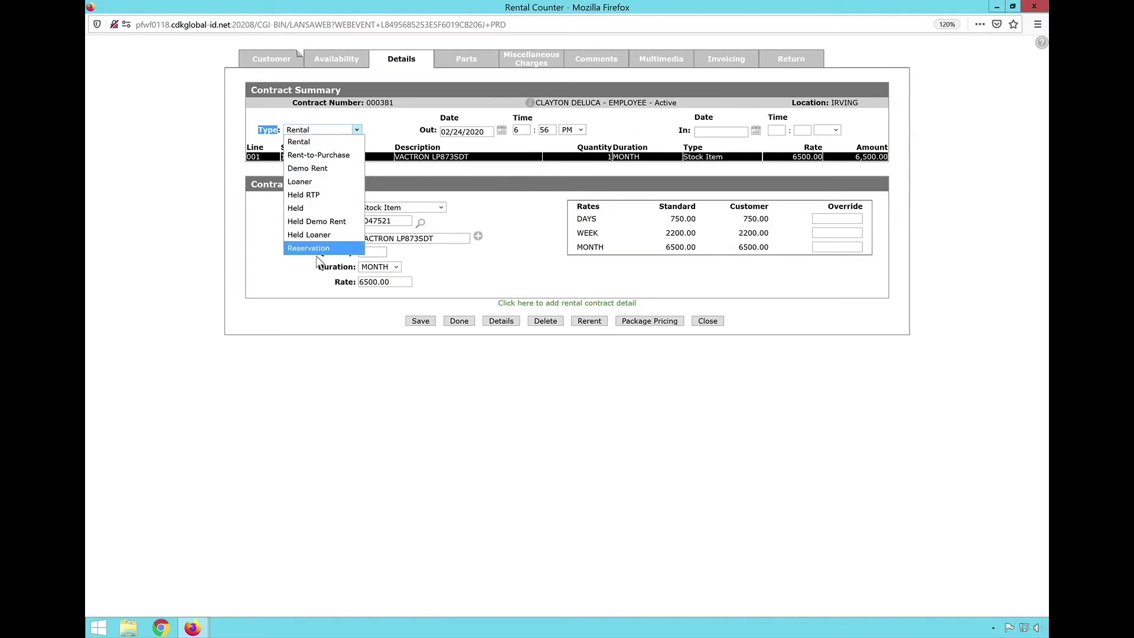
pyautogui.click(245, 238)
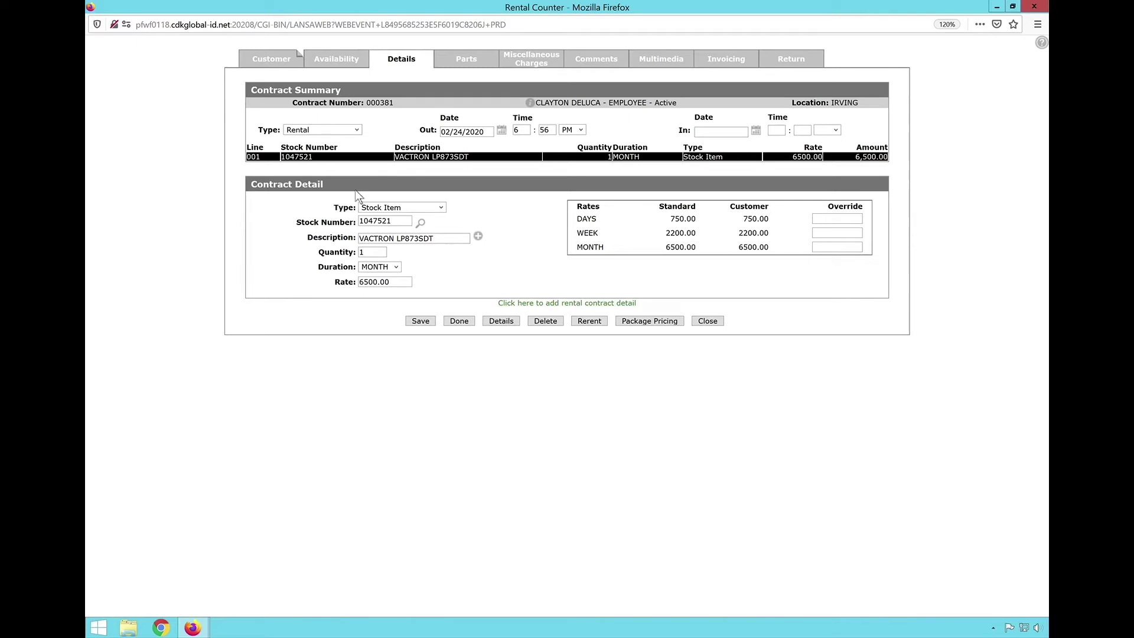
# - Set the out date to 02/17/2020 and the in date to February 21 via the calendars
pyautogui.click(509, 139)
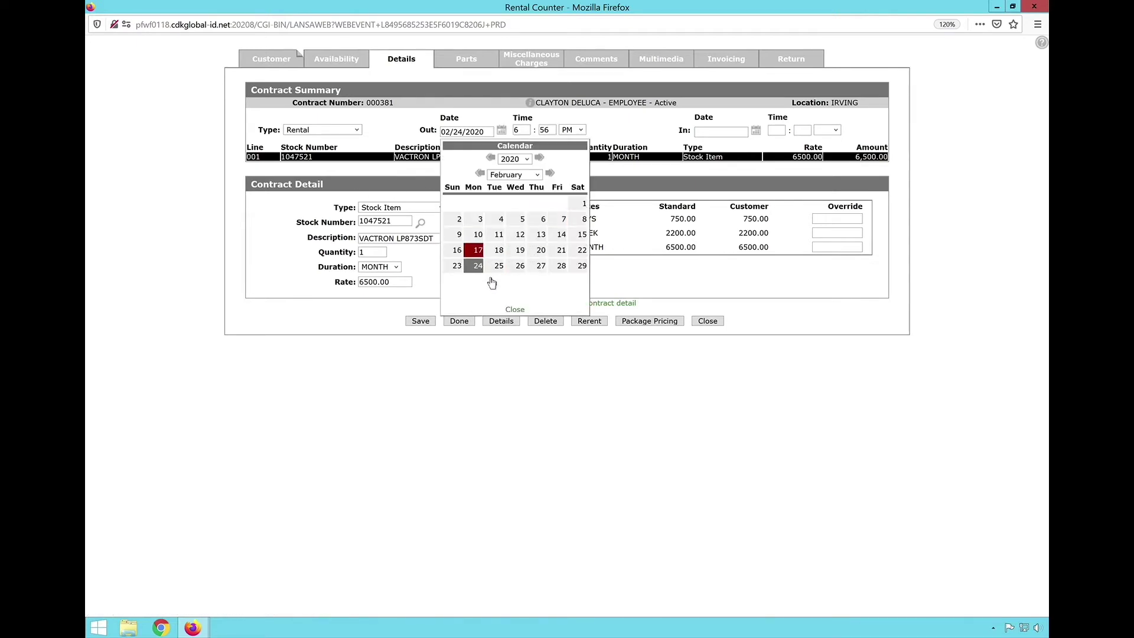
pyautogui.click(492, 133)
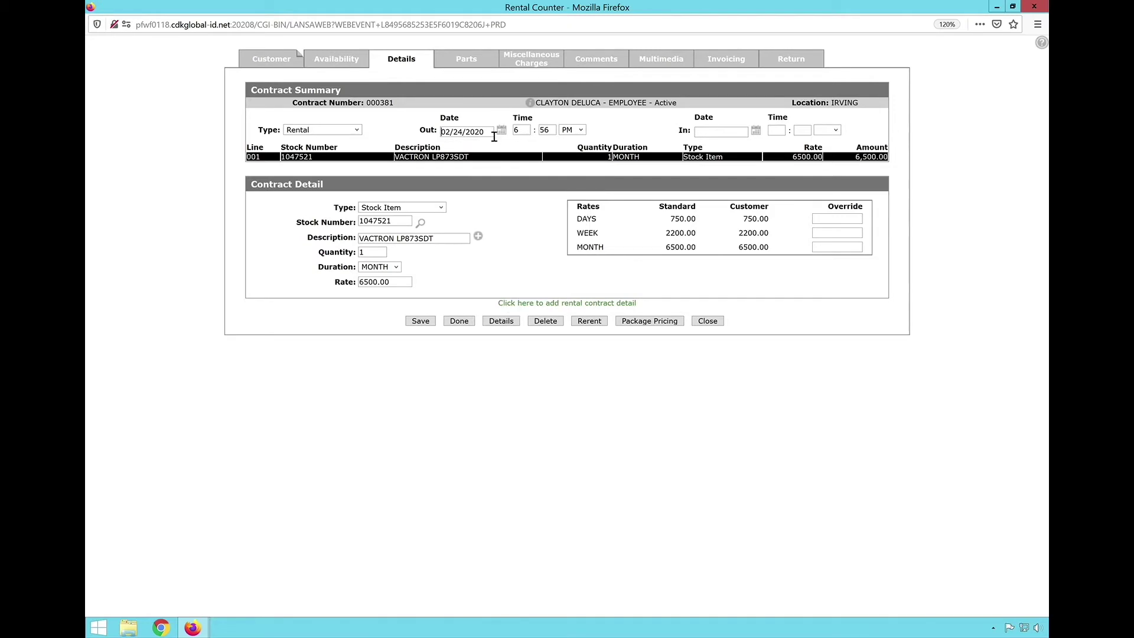
pyautogui.click(502, 131)
pyautogui.click(478, 250)
pyautogui.click(758, 131)
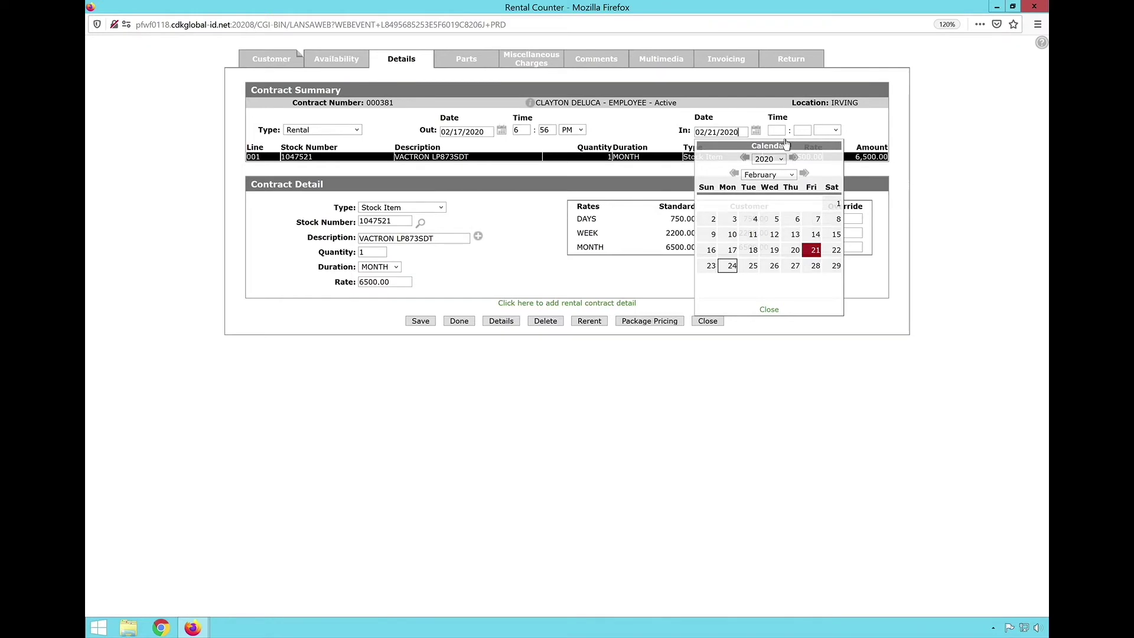
pyautogui.click(815, 249)
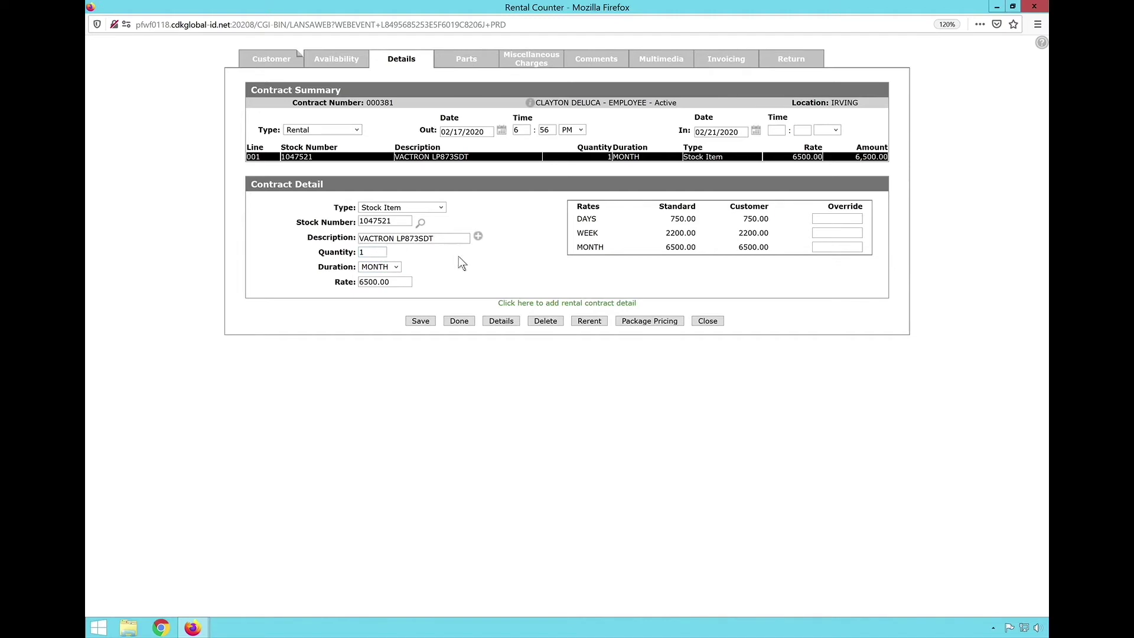
pyautogui.click(757, 131)
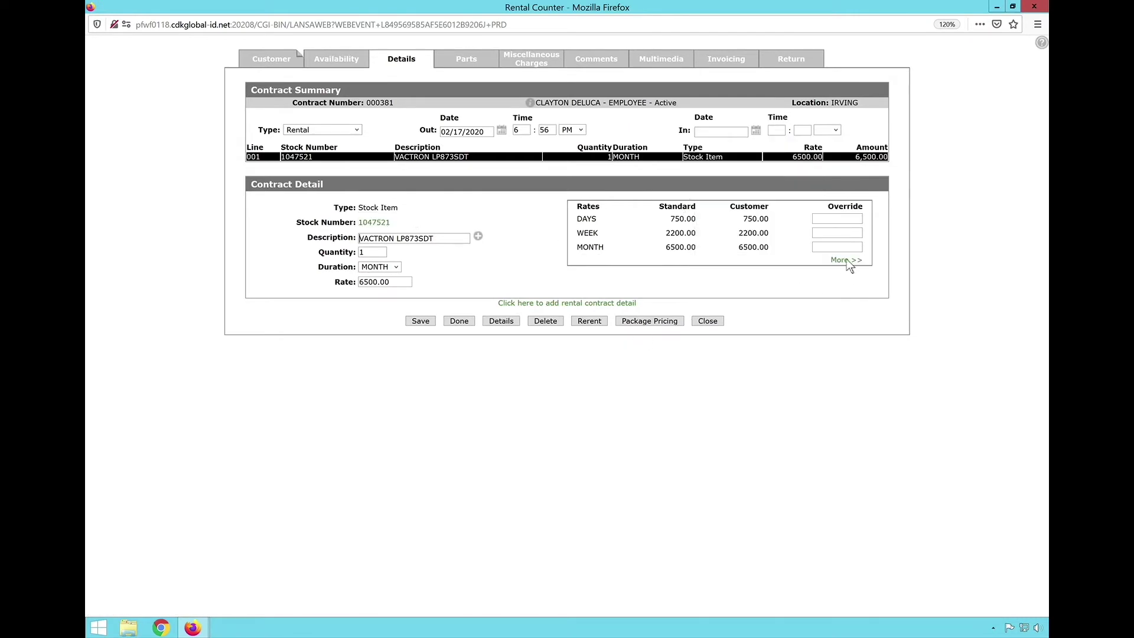
pyautogui.click(843, 248)
# - Add a non-serialized WEAR CHARGE line, quantity 1, monthly duration, at a rate of 150.00
pyautogui.click(533, 313)
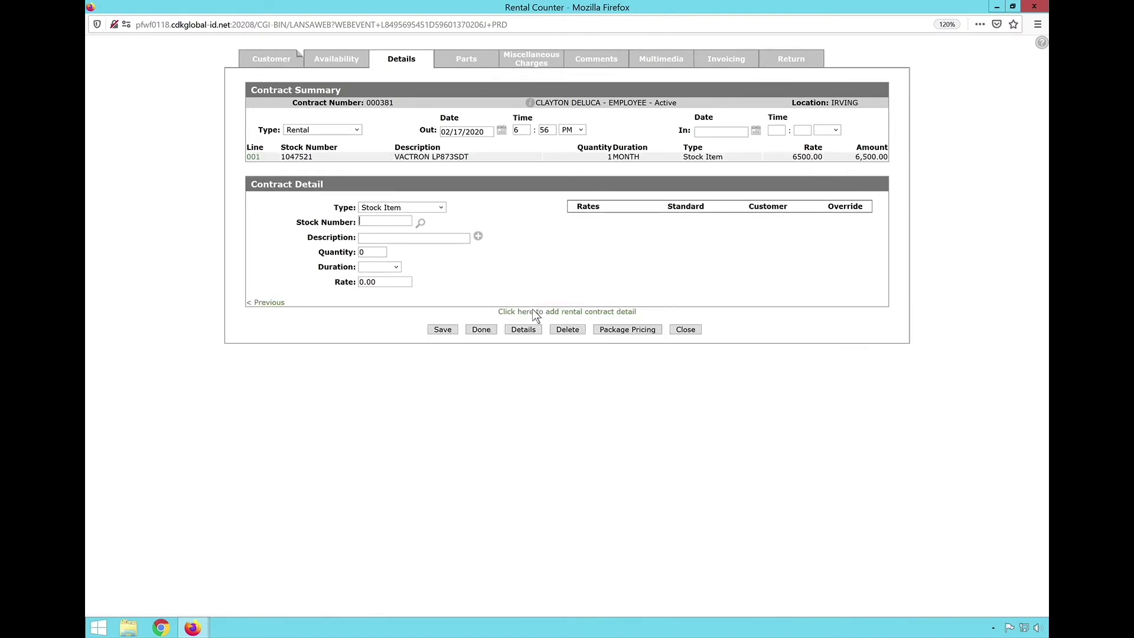
pyautogui.click(444, 212)
pyautogui.click(387, 245)
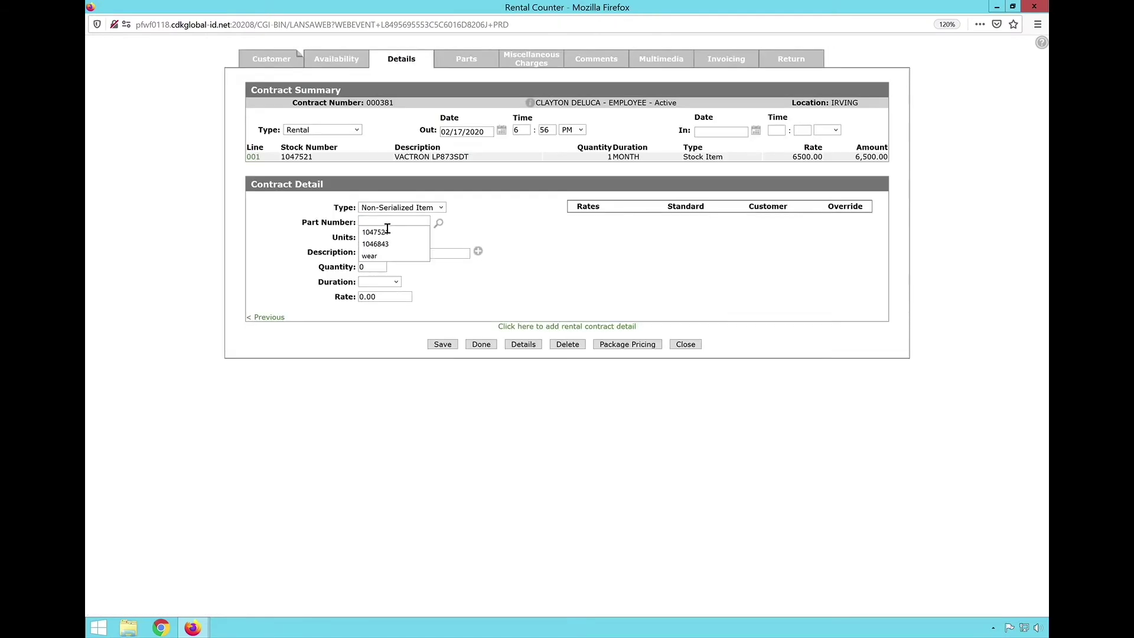
pyautogui.write('wear')
pyautogui.click(387, 251)
pyautogui.write('1')
pyautogui.press('Tab')
pyautogui.write('1')
pyautogui.press('Tab')
pyautogui.write('m')
pyautogui.press('Tab')
pyautogui.write('15')
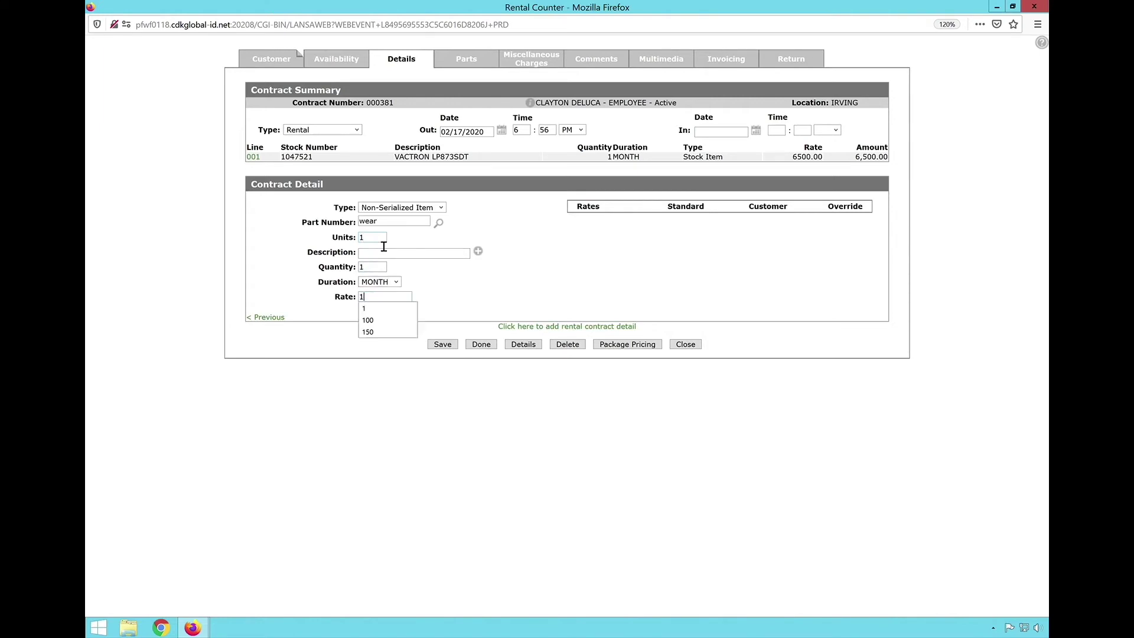
pyautogui.click(453, 347)
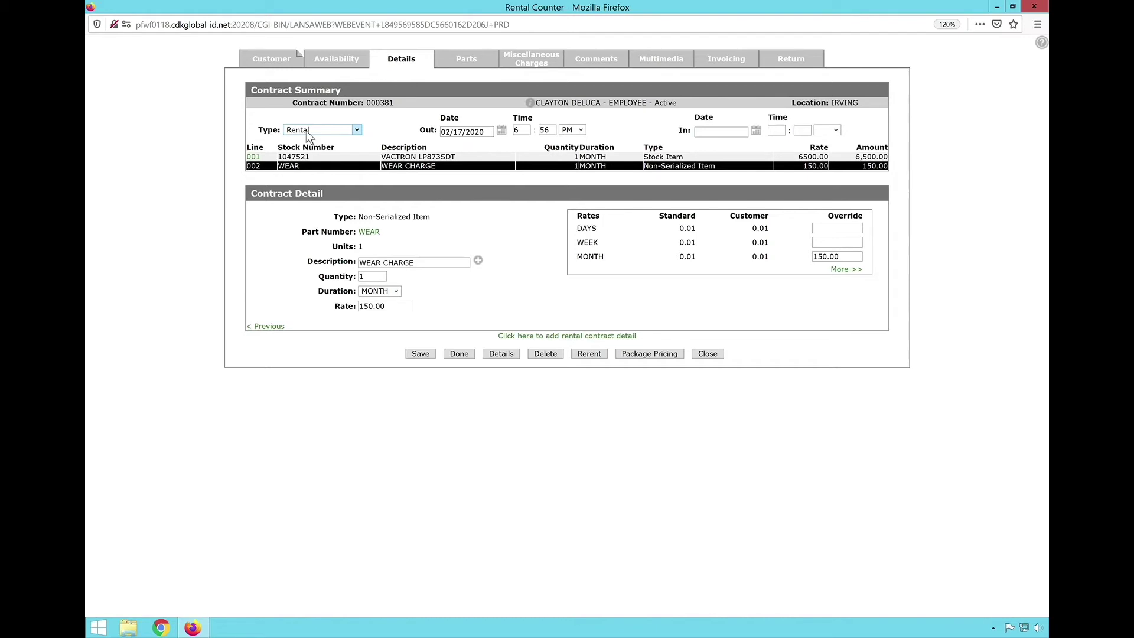
# - Add a RENTAL DELIVERY miscellaneous charge with quantity 1 at 300
pyautogui.click(542, 66)
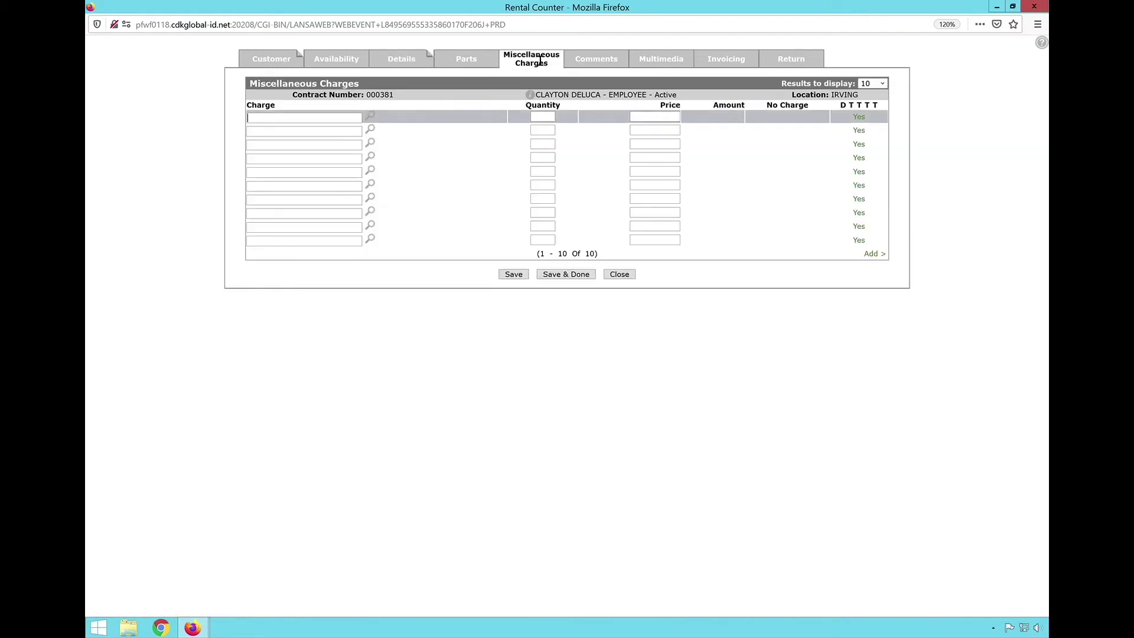
pyautogui.click(379, 122)
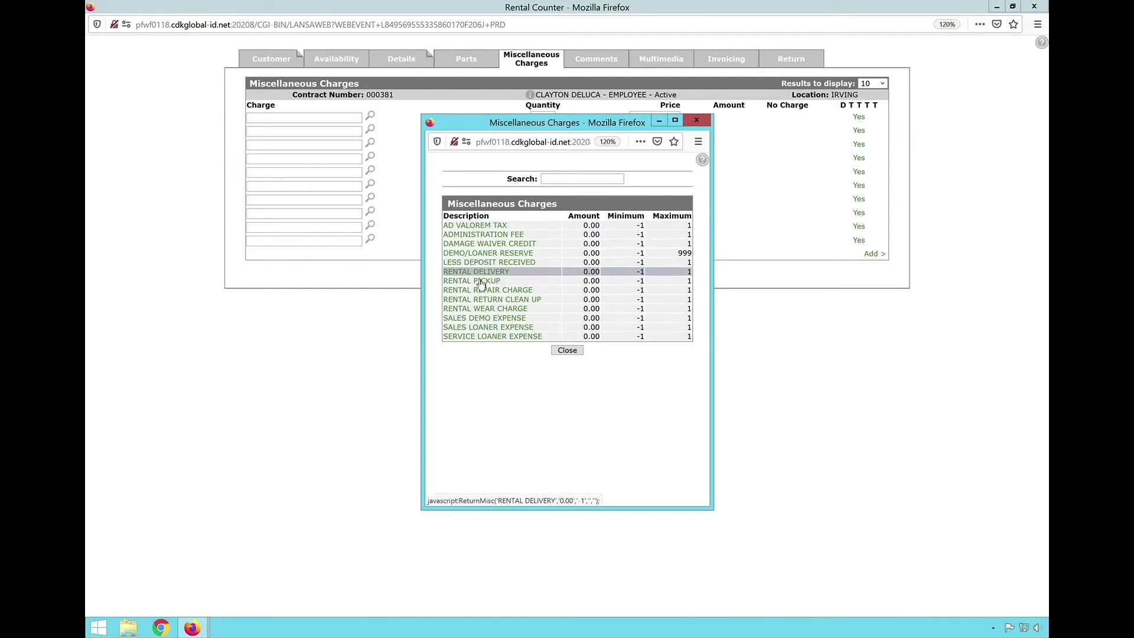
pyautogui.click(480, 276)
pyautogui.doubleClick(555, 122)
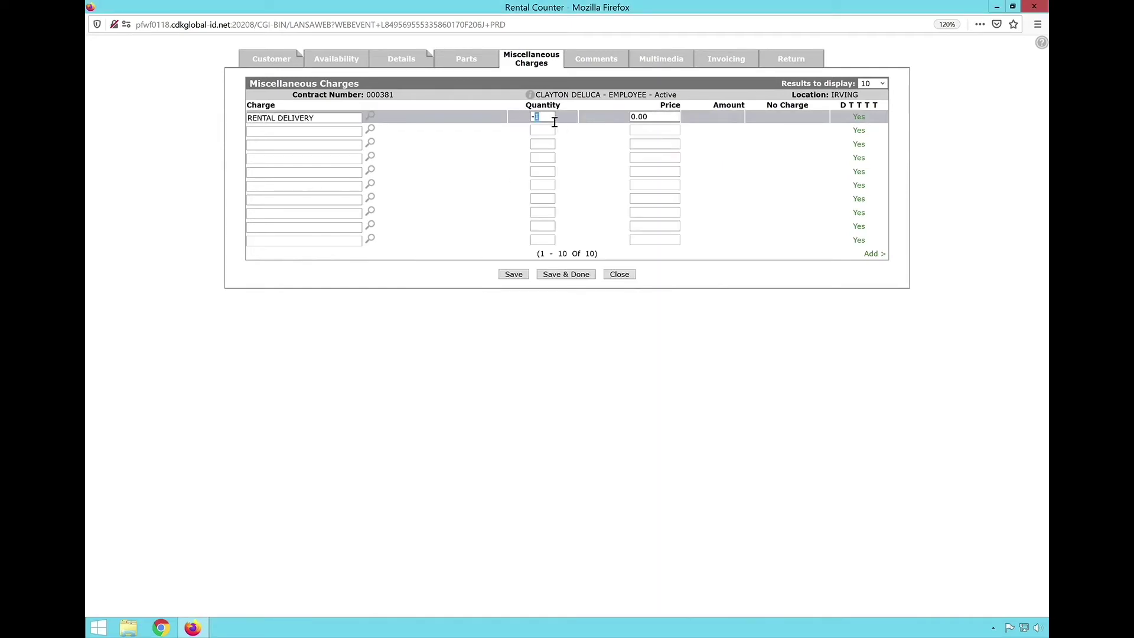
pyautogui.write('1')
pyautogui.press('Tab')
pyautogui.write('300')
# - Add a RENTAL PICKUP charge with quantity 1 at 300 and save both charges
pyautogui.click(371, 130)
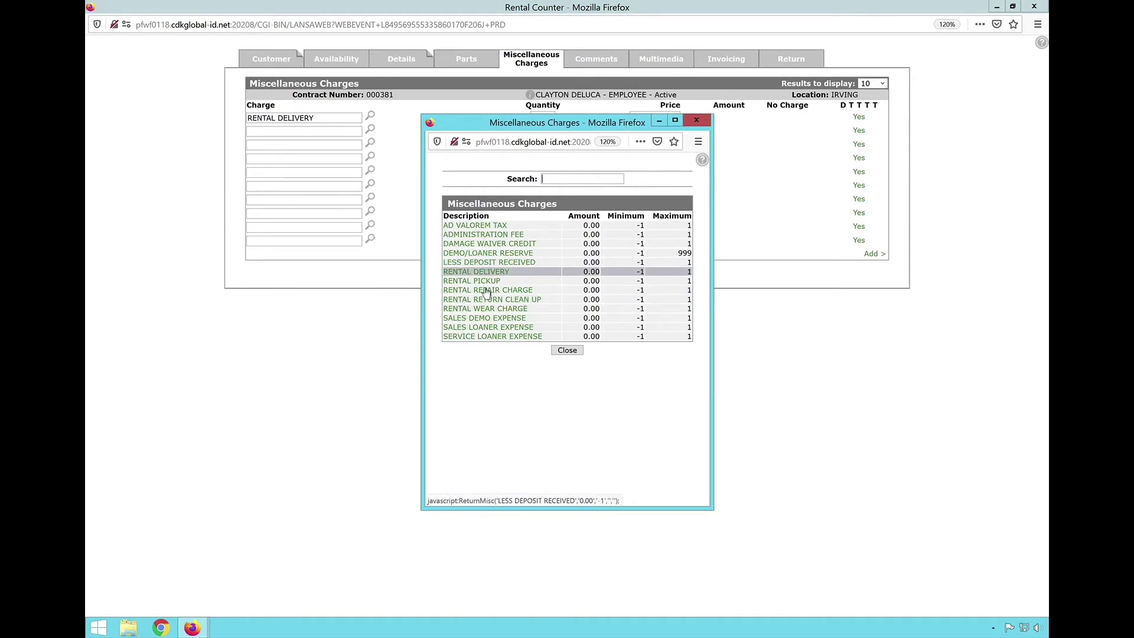
pyautogui.click(479, 281)
pyautogui.moveTo(536, 137); pyautogui.dragTo(546, 137)
pyautogui.click(547, 137)
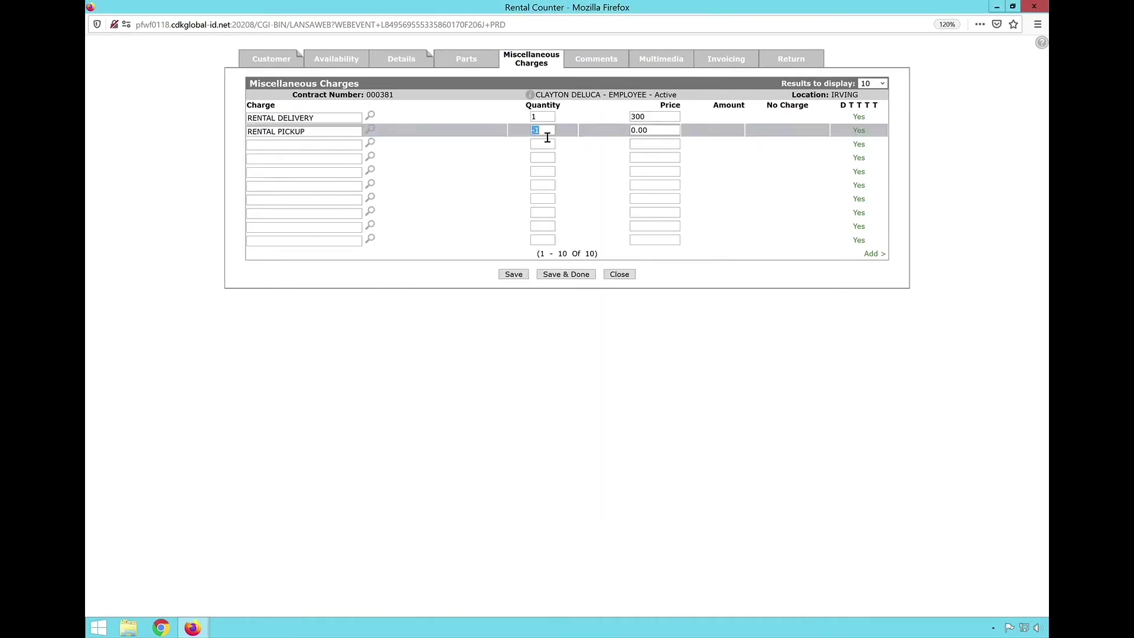
pyautogui.write('1')
pyautogui.click(657, 138)
pyautogui.doubleClick(657, 139)
pyautogui.write('30')
pyautogui.click(522, 273)
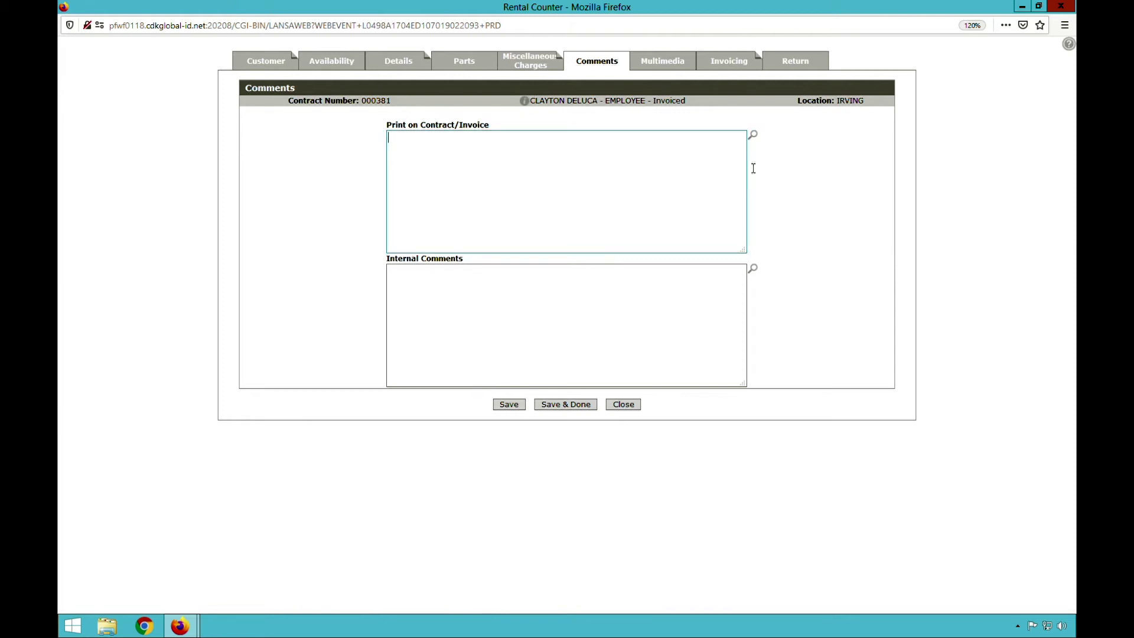
# - Insert the THANKS! note into the printed contract/invoice comments, with blank lines above it
pyautogui.click(759, 145)
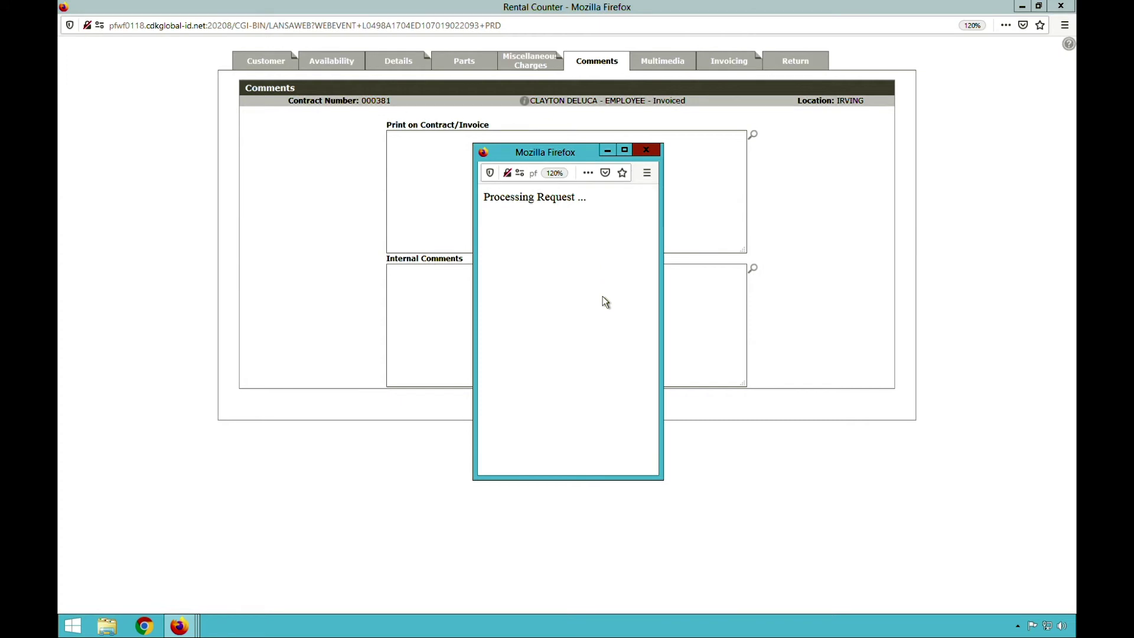
pyautogui.click(520, 421)
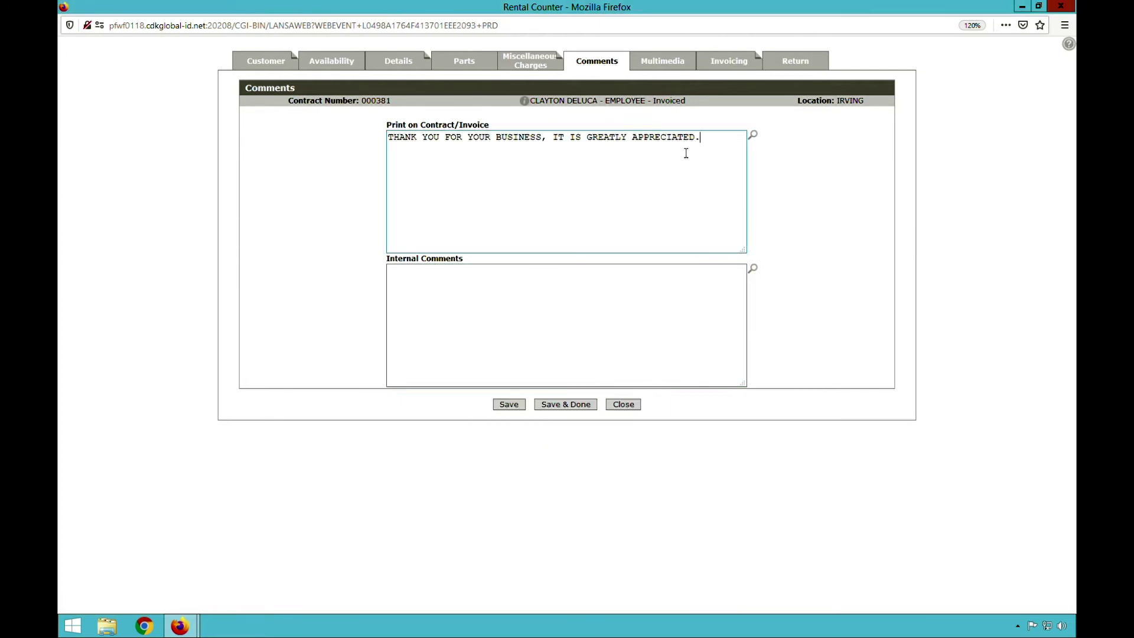
pyautogui.click(395, 143)
pyautogui.press('Return')
pyautogui.press('Return')
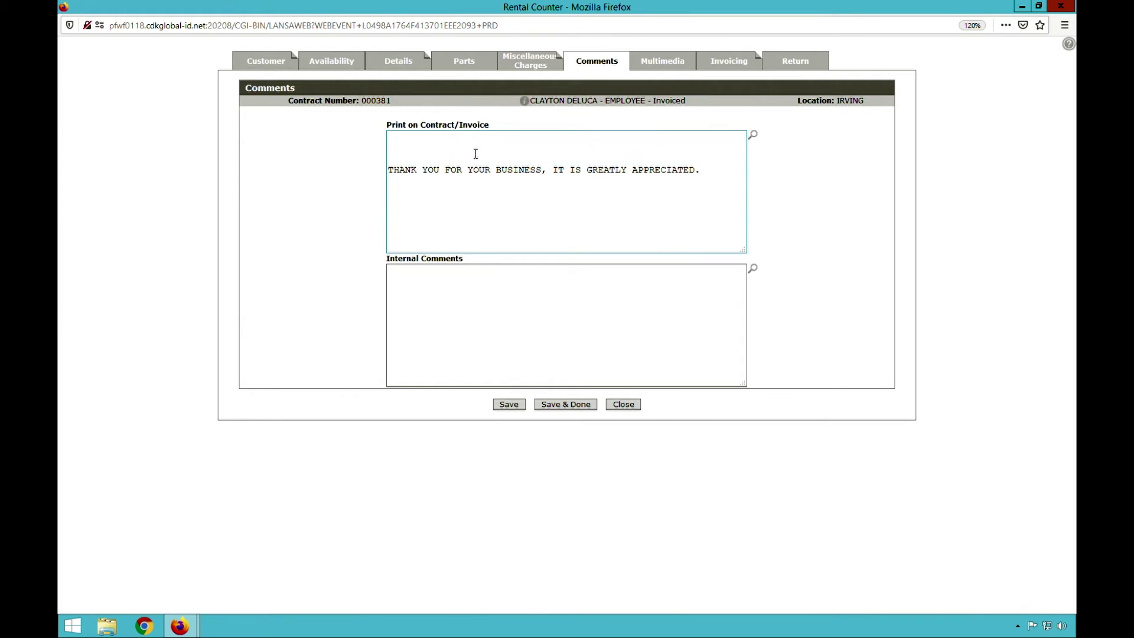
# - Insert the RPO purchase option terms and review their XXXX price and month placeholders
pyautogui.click(752, 135)
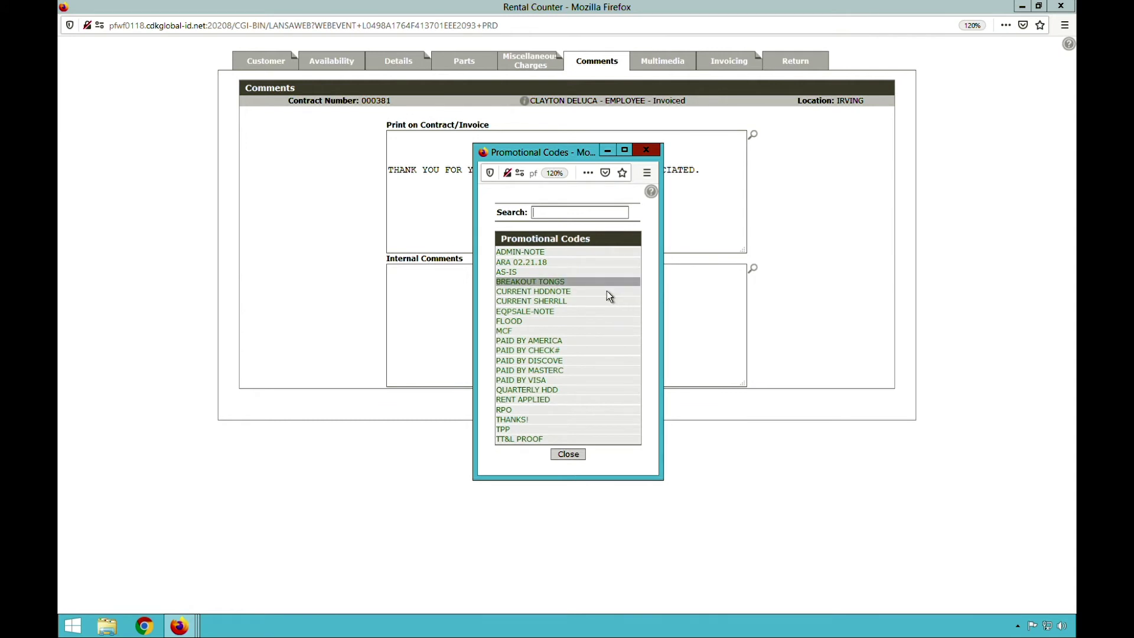
pyautogui.click(519, 419)
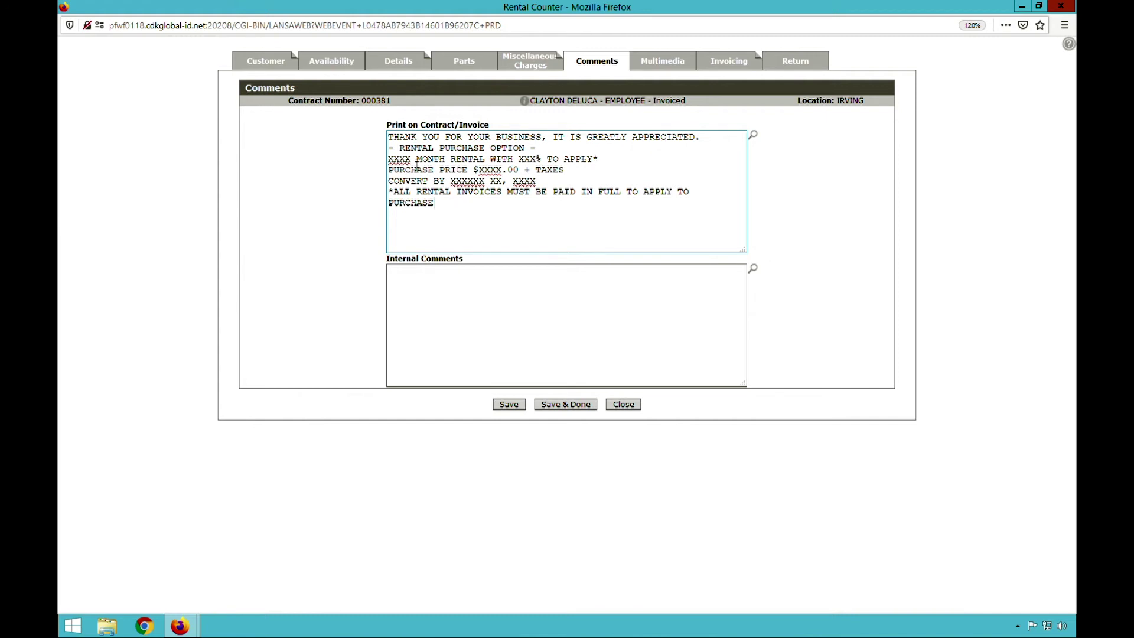
pyautogui.click(478, 318)
pyautogui.click(475, 202)
pyautogui.doubleClick(490, 170)
pyautogui.doubleClick(524, 180)
pyautogui.doubleClick(475, 181)
pyautogui.doubleClick(402, 159)
pyautogui.click(496, 285)
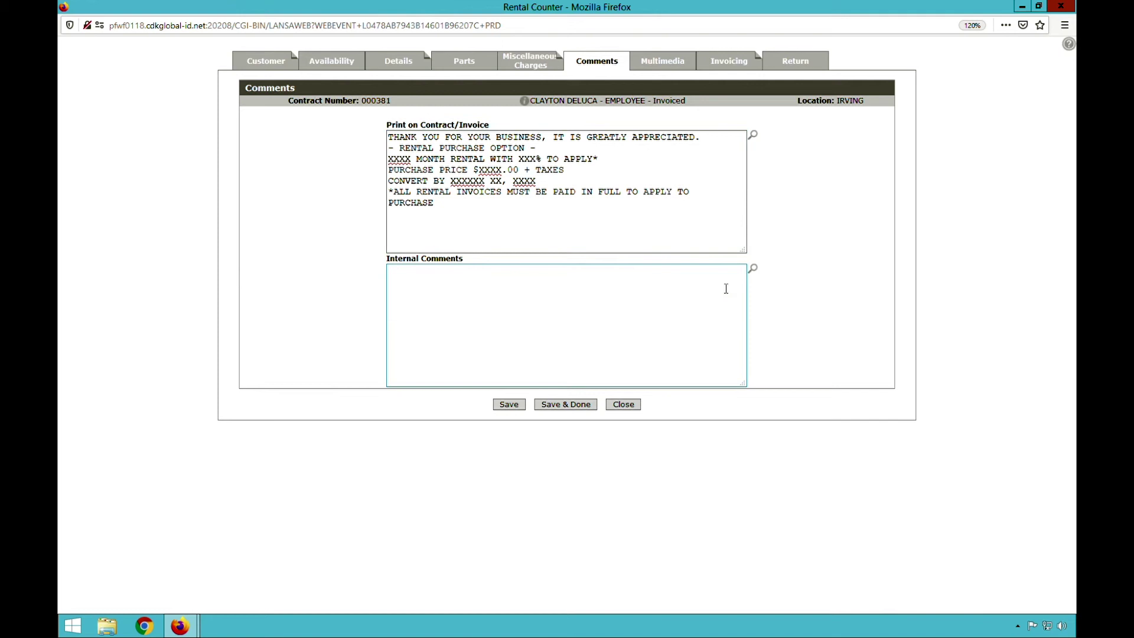
pyautogui.click(754, 270)
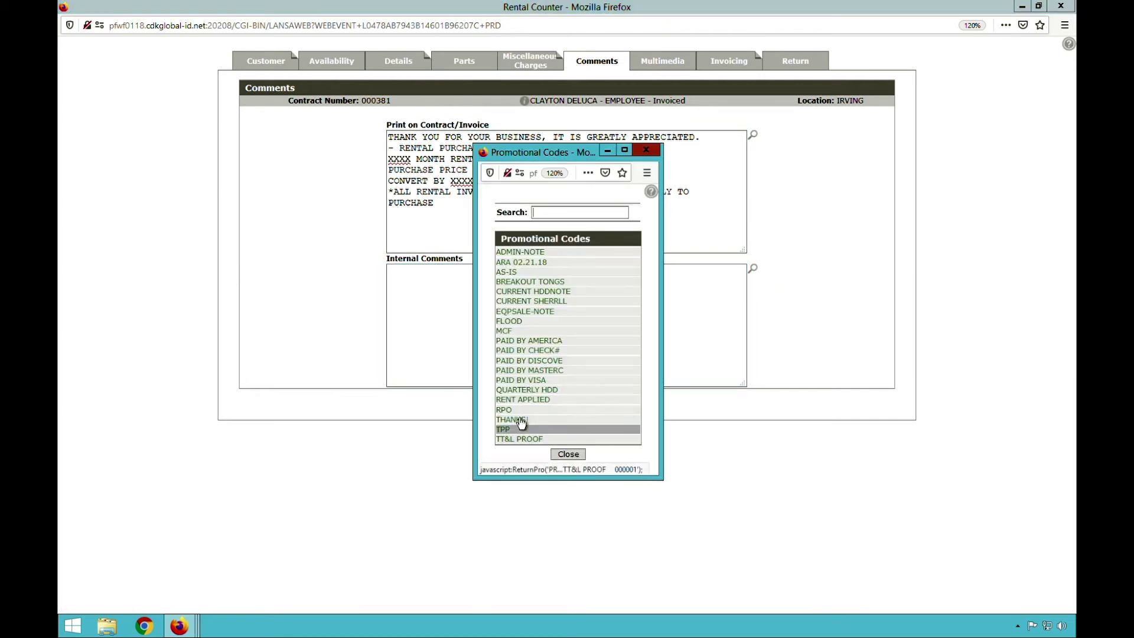
# - Skip the promotional codes and add an internal comment naming a Progressive contact with their phone number
pyautogui.click(568, 455)
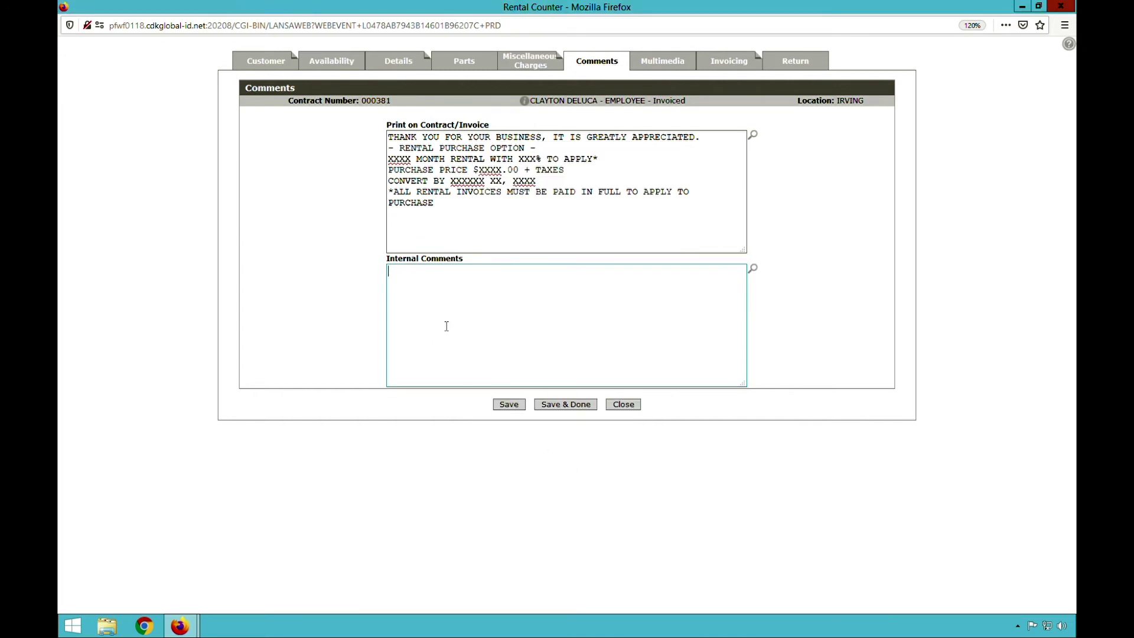
pyautogui.write('Contact Cheryyl at progressive to')
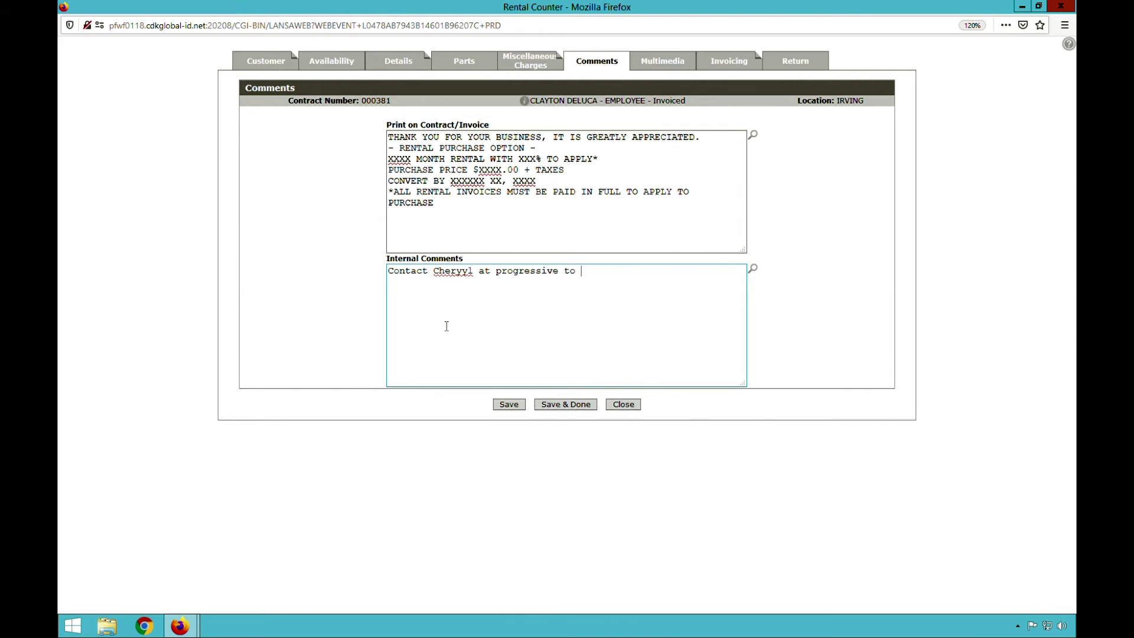
pyautogui.press('BackSpace')
pyautogui.press('BackSpace')
pyautogui.press('BackSpace')
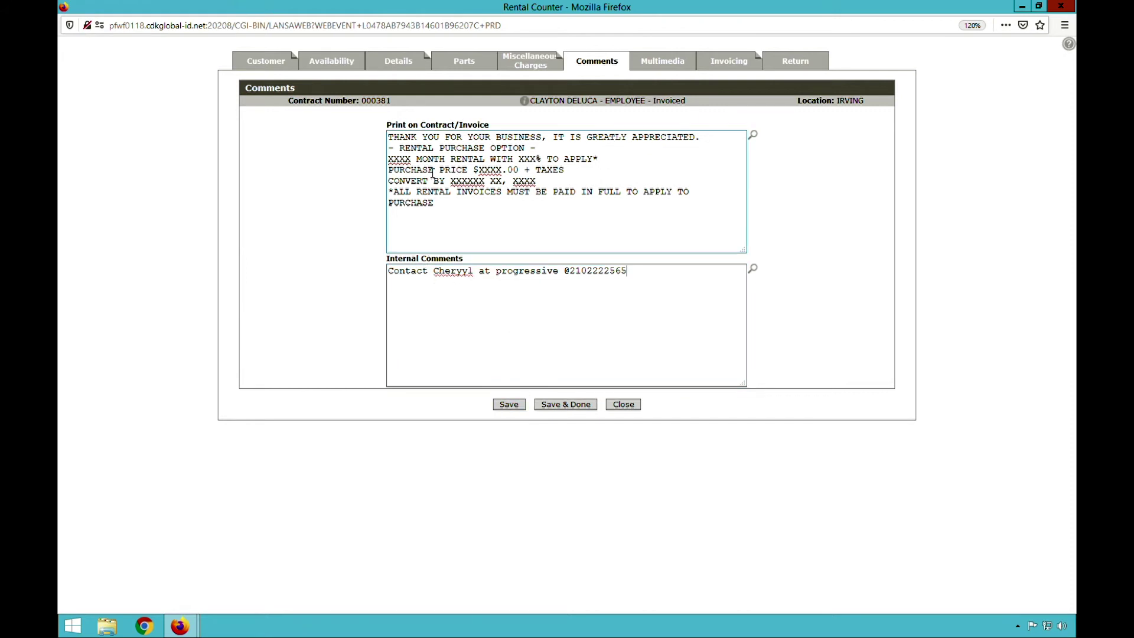
pyautogui.doubleClick(397, 125)
pyautogui.doubleClick(402, 259)
pyautogui.click(434, 302)
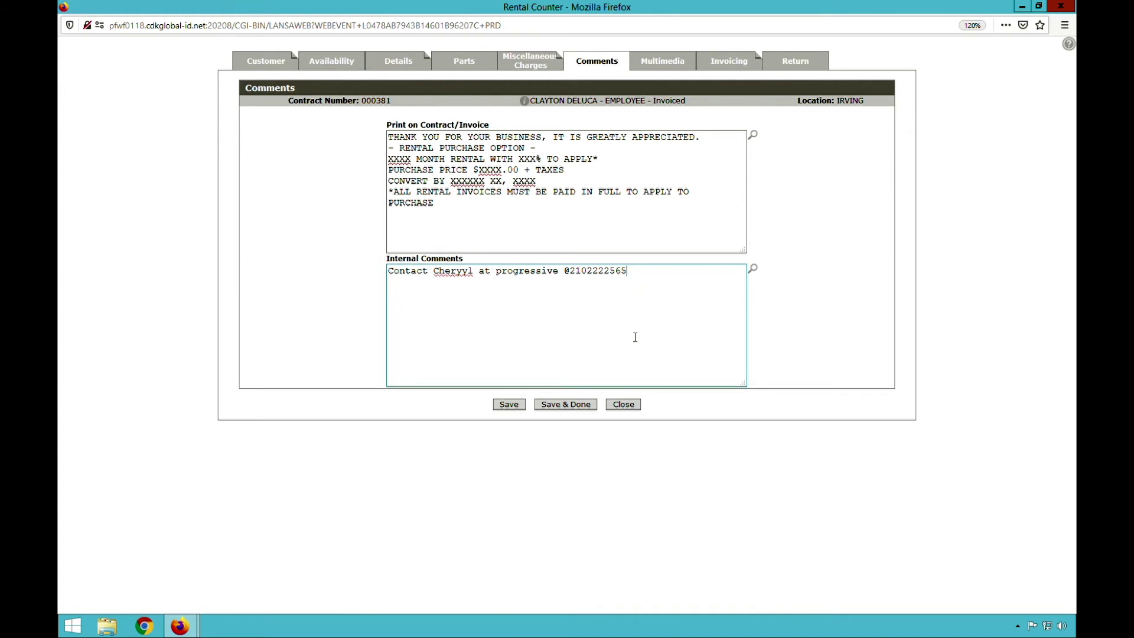
pyautogui.click(440, 132)
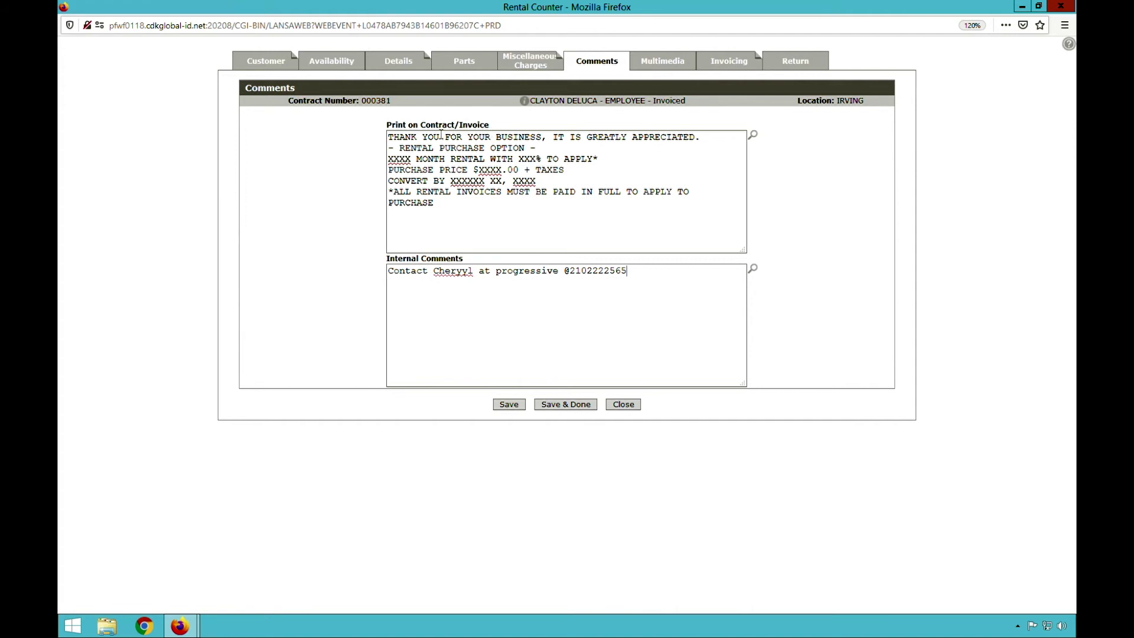
pyautogui.hotkey('alt', 'F4')
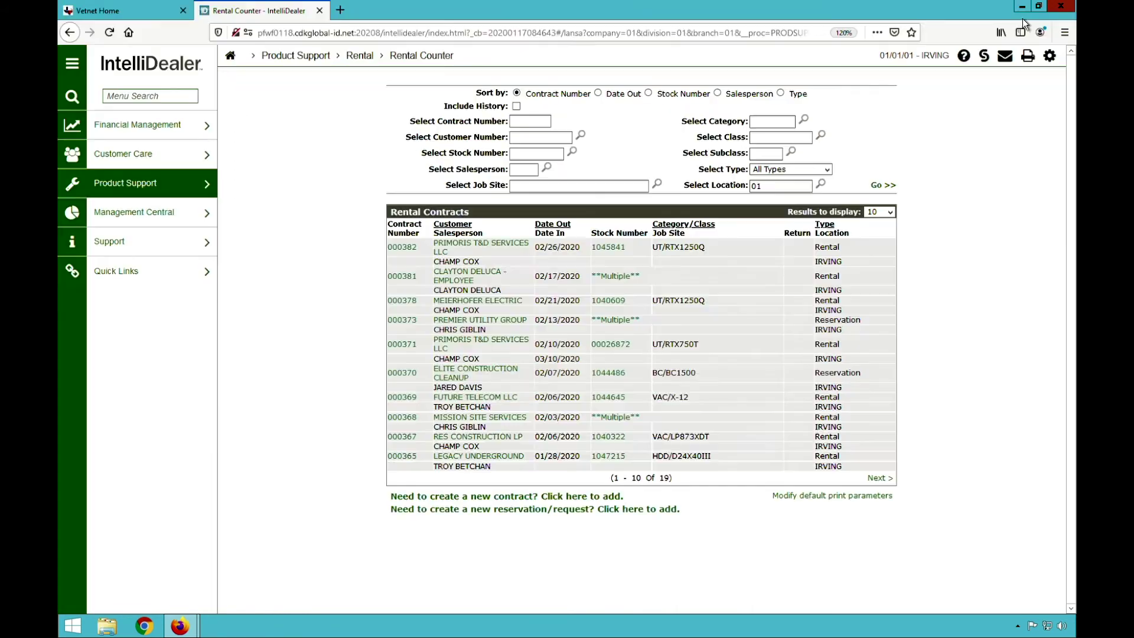
pyautogui.click(804, 497)
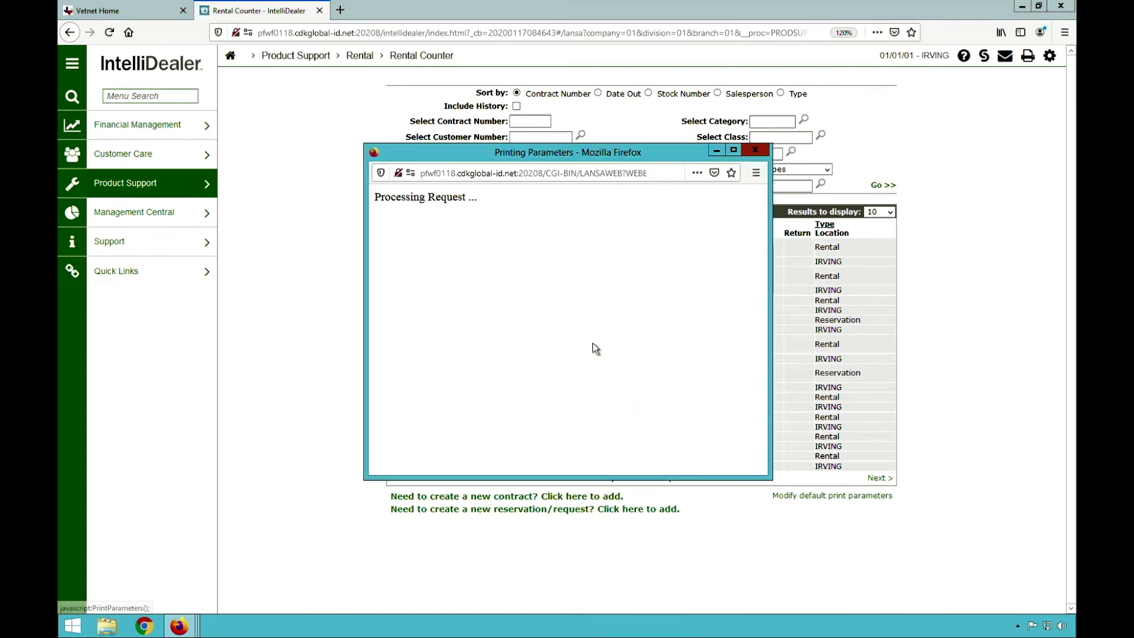
pyautogui.click(605, 323)
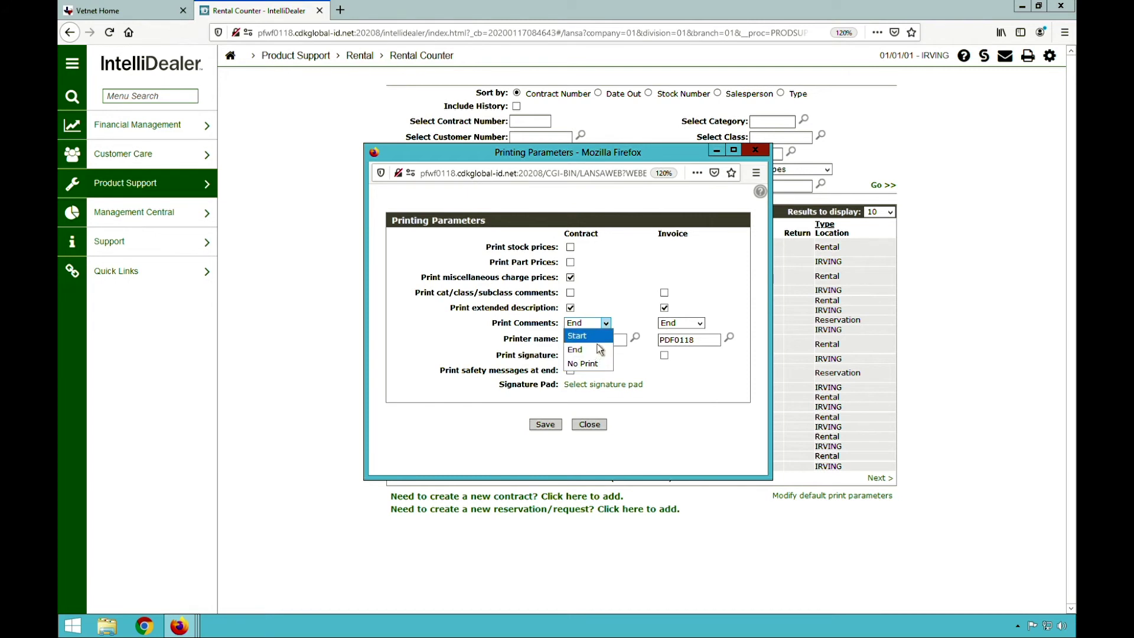
pyautogui.click(618, 304)
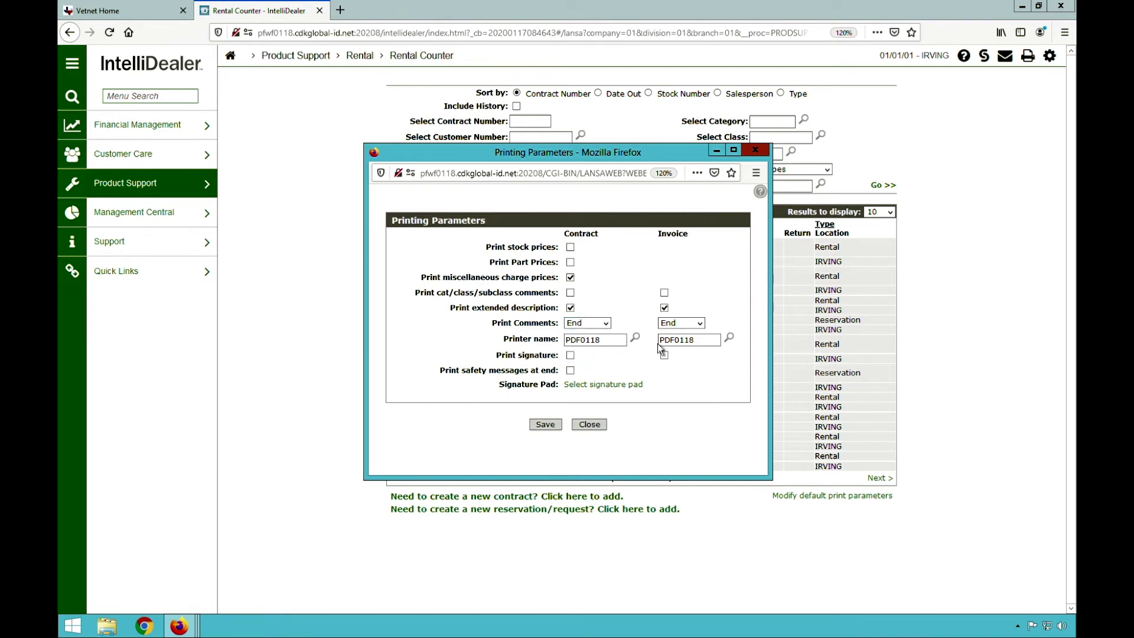
pyautogui.click(589, 425)
pyautogui.moveTo(179, 626)
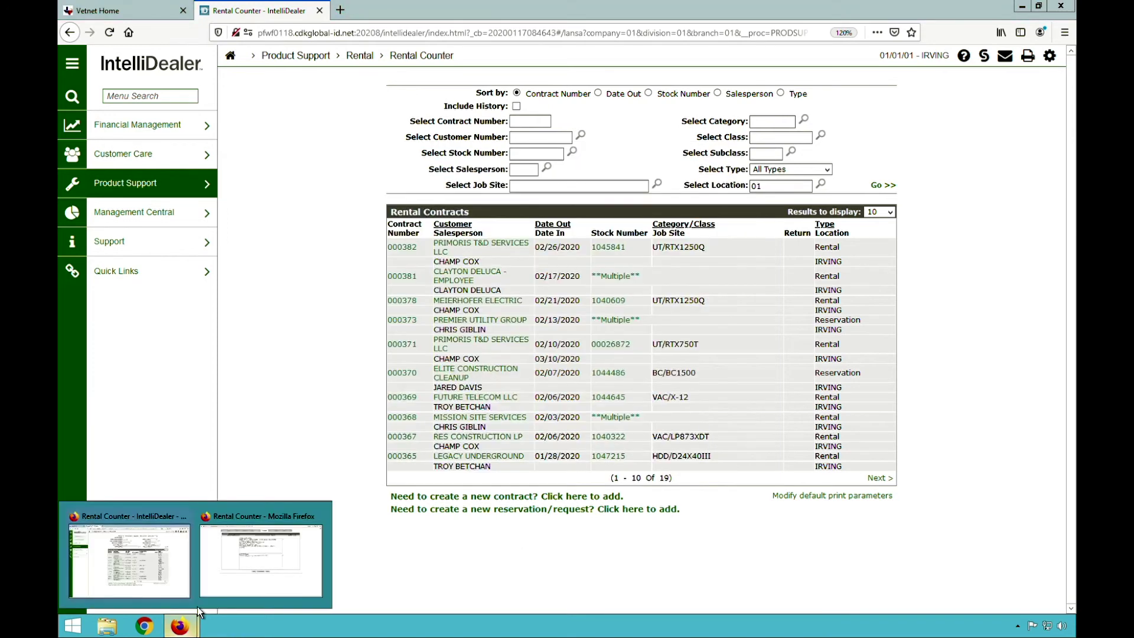
pyautogui.click(273, 558)
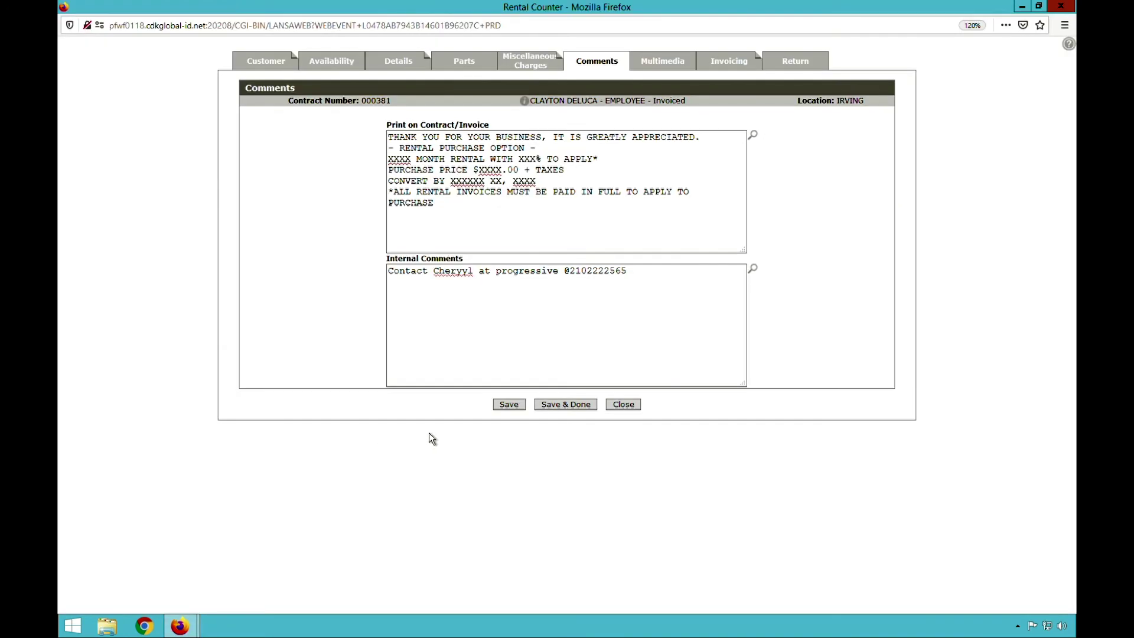
# - Set contract 000381's billing date to the 24th and save to create the invoice
pyautogui.click(738, 62)
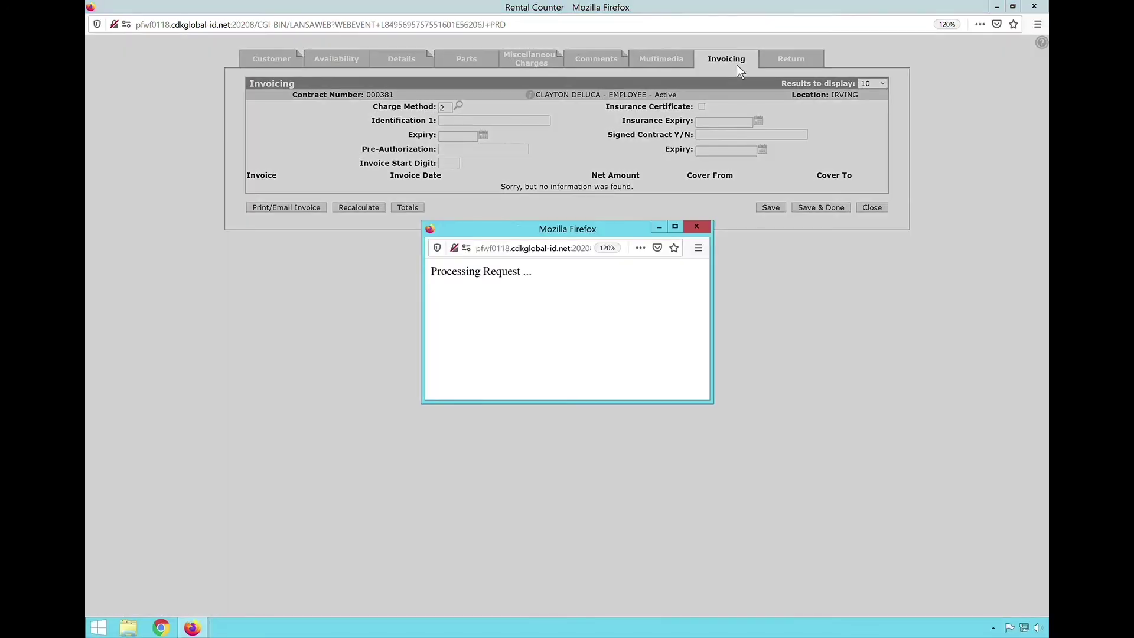
pyautogui.click(593, 317)
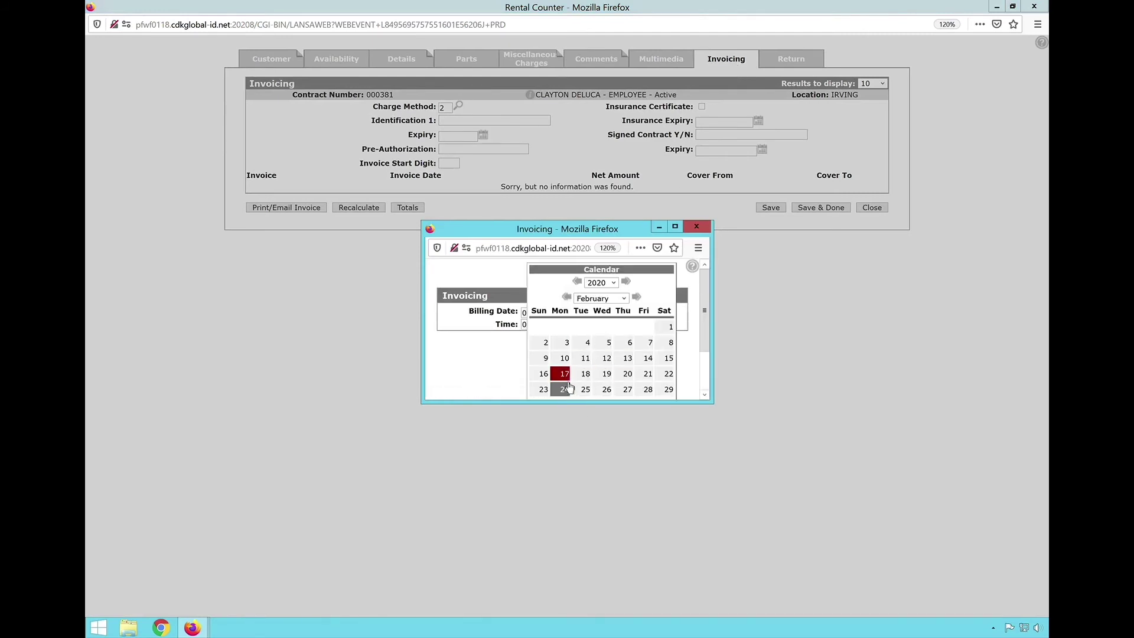
pyautogui.click(569, 385)
pyautogui.click(581, 353)
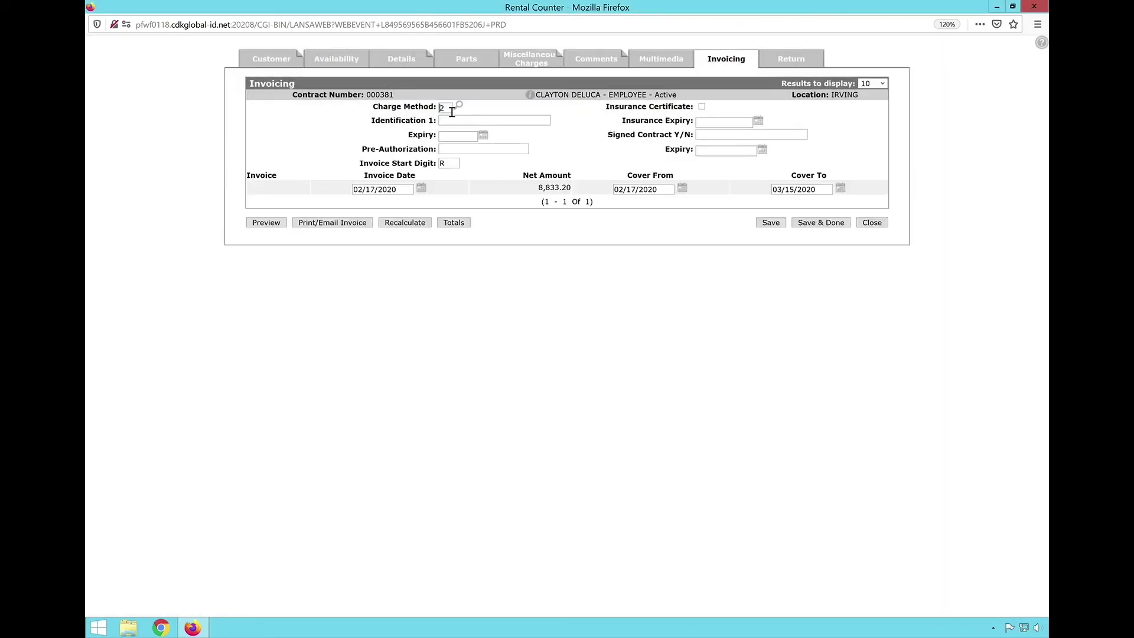
# - Preview the 8,833.20 invoice for 02/17–03/15/2020, then bring up the Print/Email Invoice choices
pyautogui.doubleClick(449, 111)
pyautogui.doubleClick(455, 165)
pyautogui.click(279, 223)
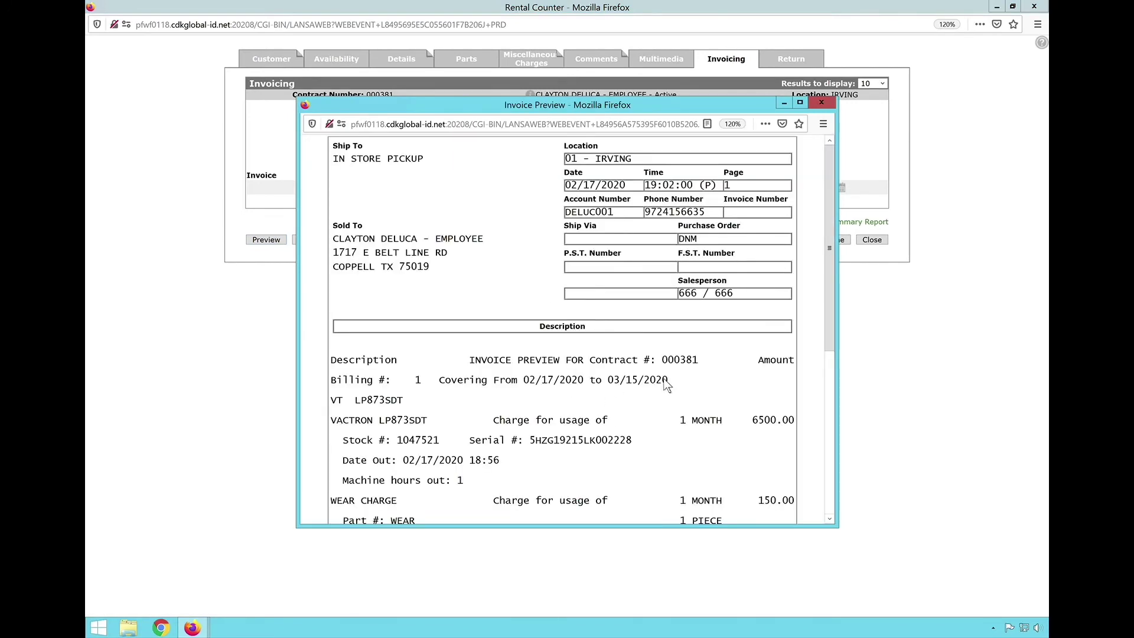
pyautogui.scroll(-5, 666, 384)
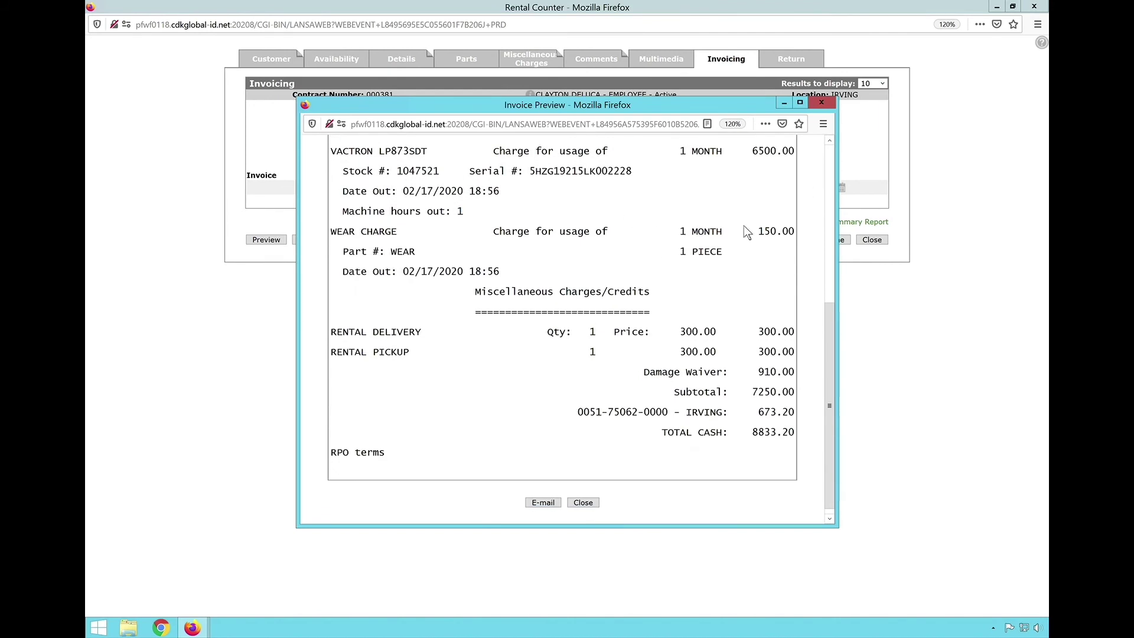
pyautogui.click(585, 504)
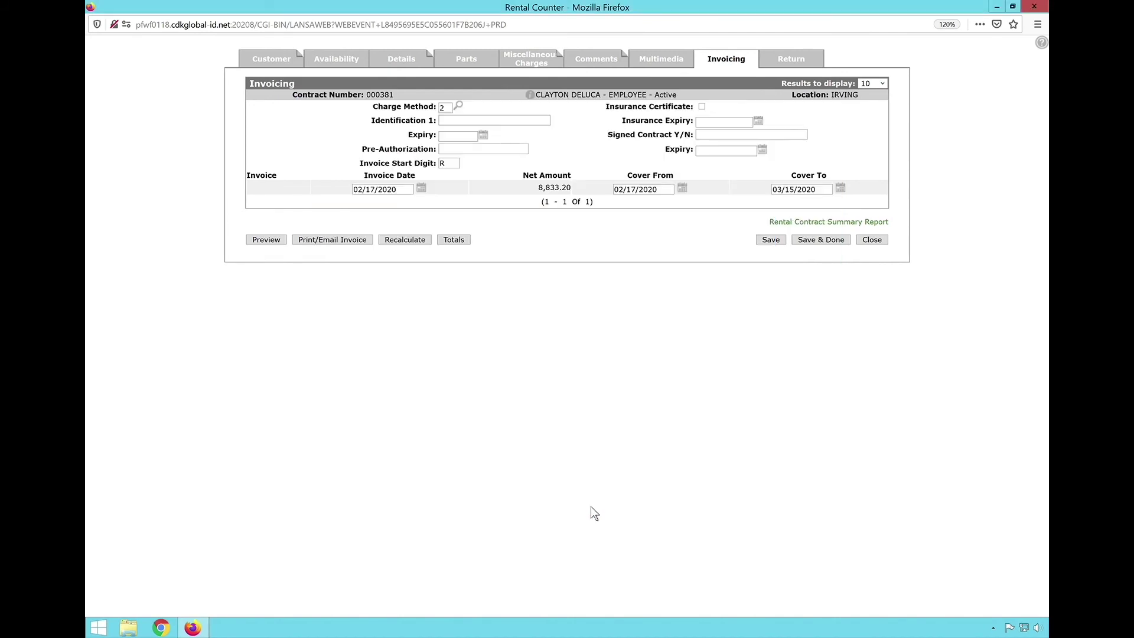
pyautogui.click(326, 244)
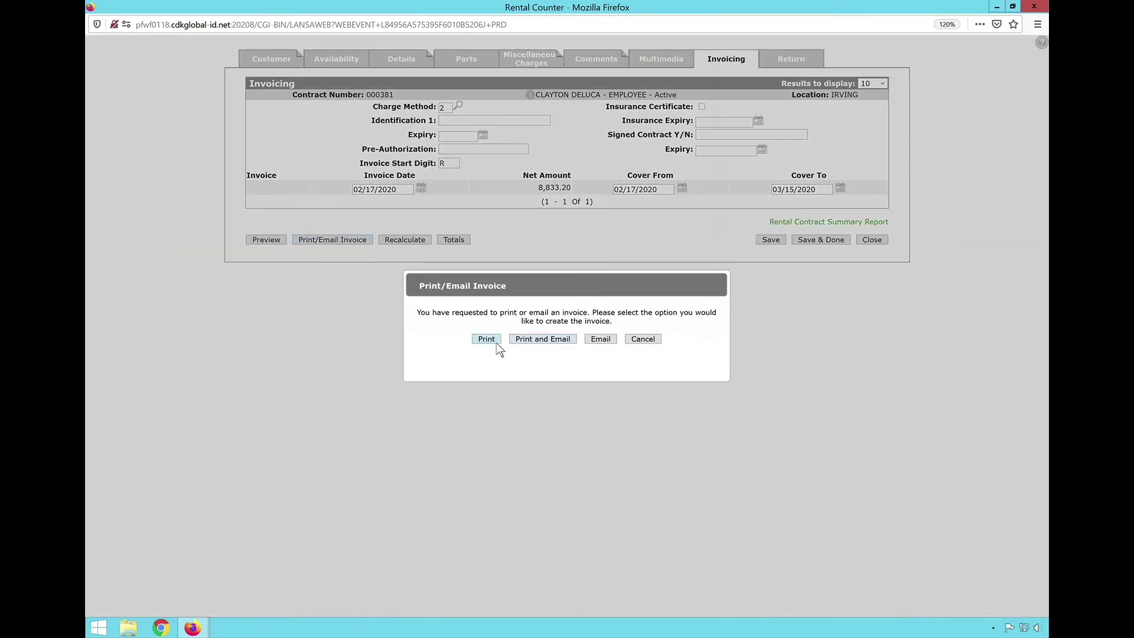
# - Replace charge method 2 with C, save, and print the invoice to reach credit-card payment
pyautogui.click(654, 341)
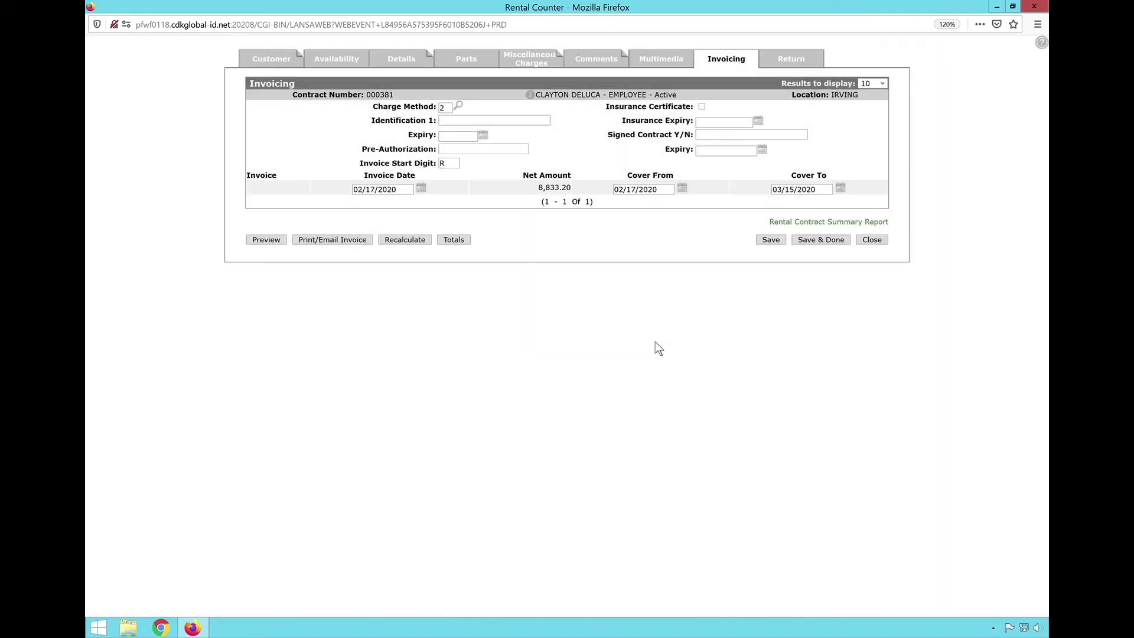
pyautogui.doubleClick(456, 112)
pyautogui.press('BackSpace')
pyautogui.click(777, 246)
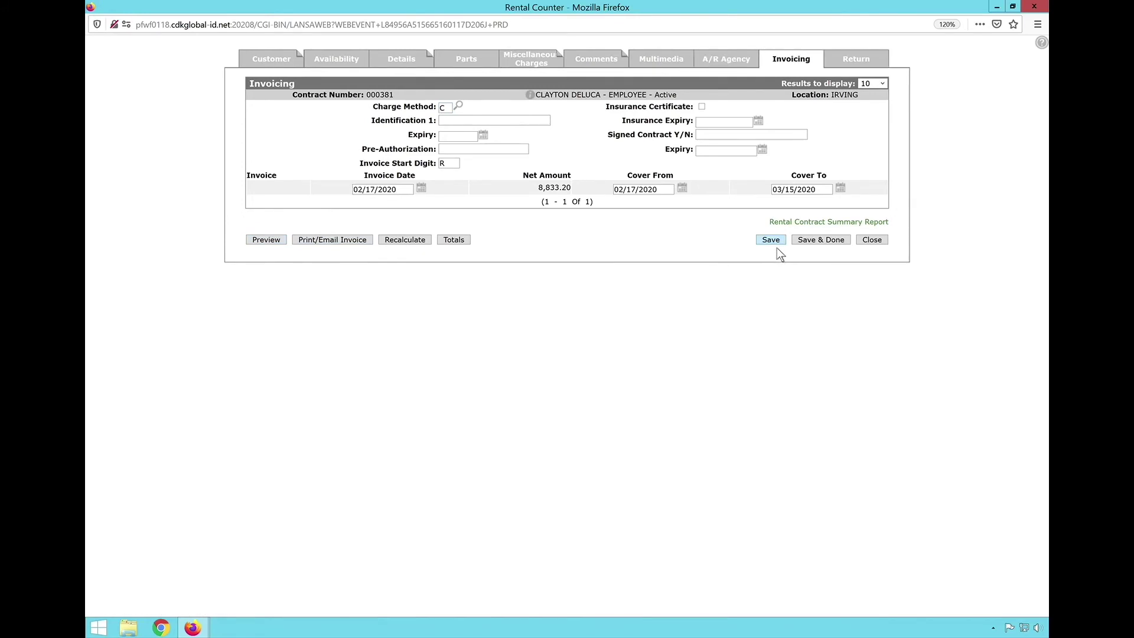
pyautogui.click(332, 242)
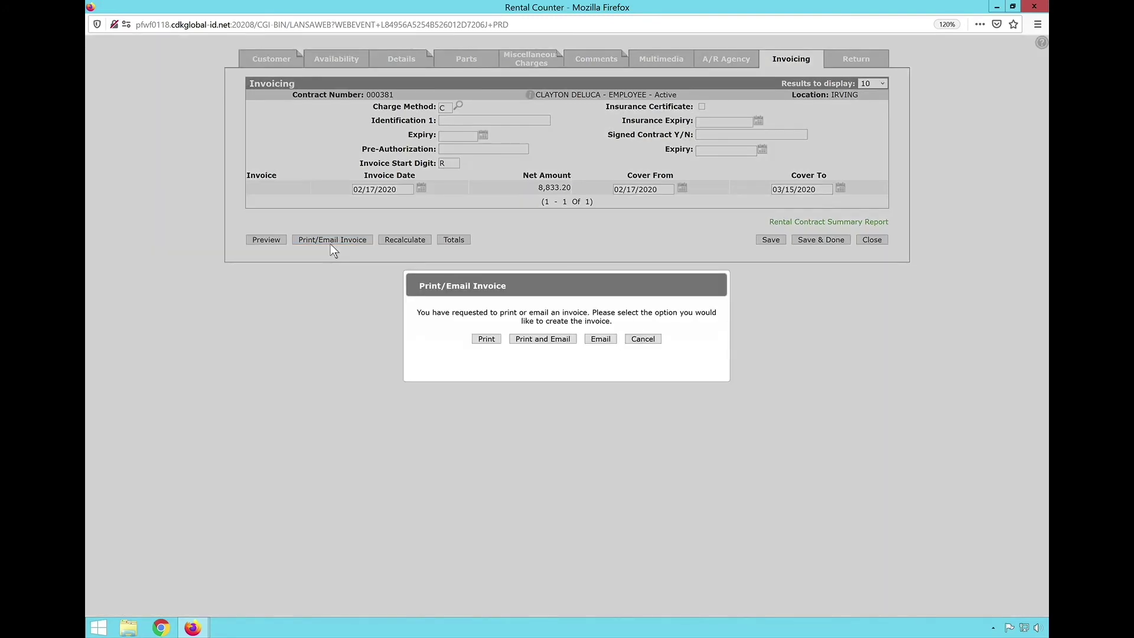
pyautogui.click(494, 343)
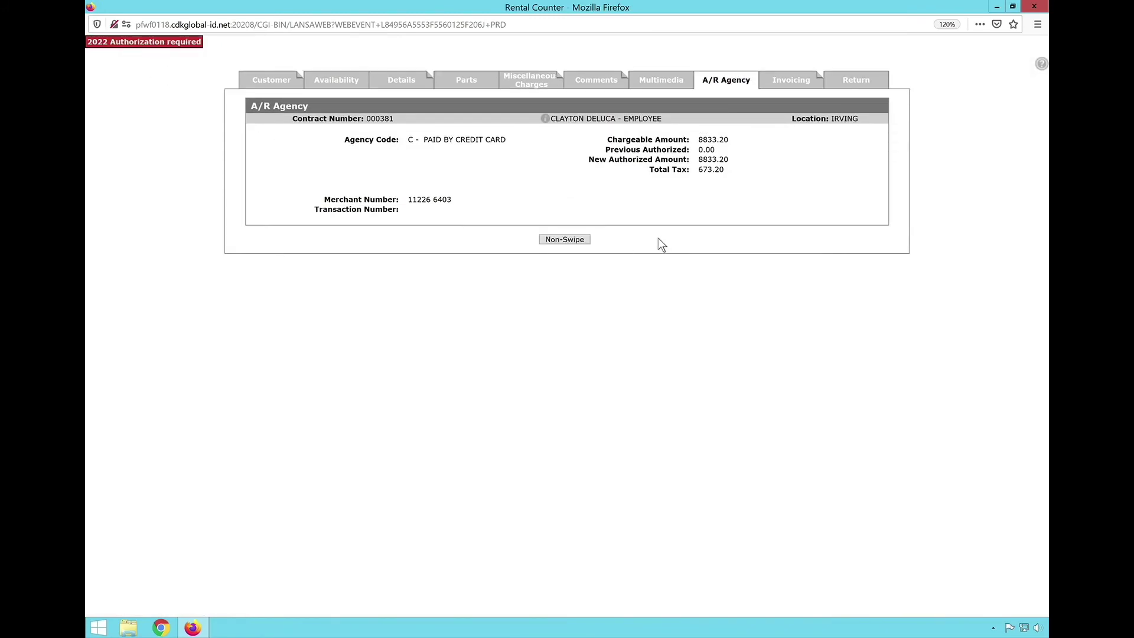
# - Enter the card details in the Non-Swipe form, submit the 8,833.20 payment, and return to IntelliDealer
pyautogui.click(567, 242)
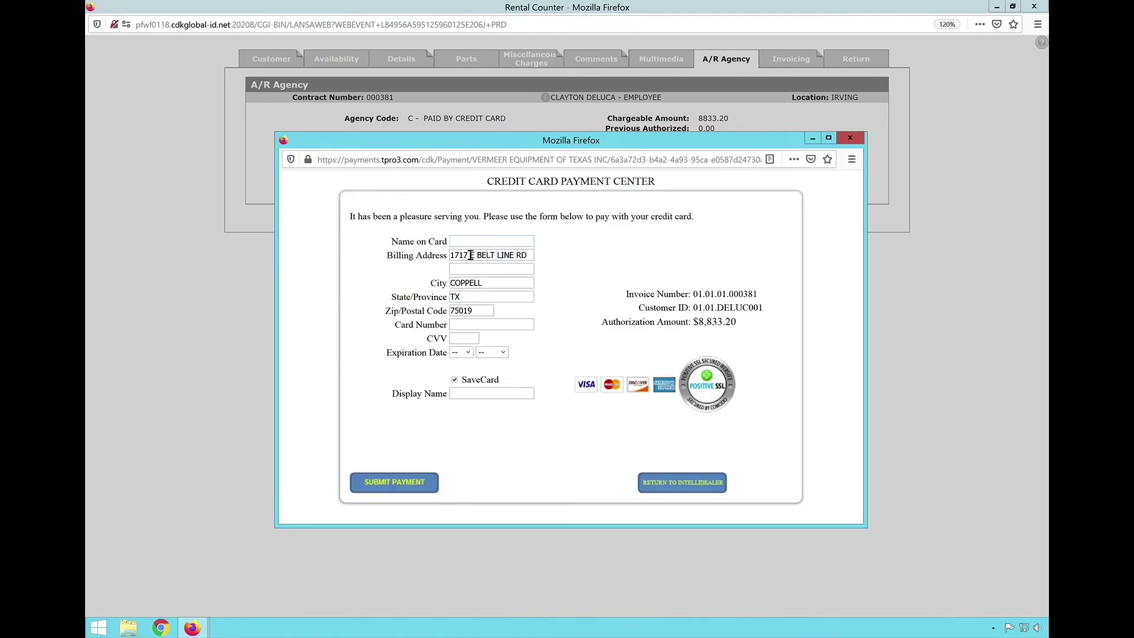
pyautogui.doubleClick(487, 319)
pyautogui.press('Tab')
pyautogui.click(477, 396)
pyautogui.click(393, 488)
pyautogui.click(671, 492)
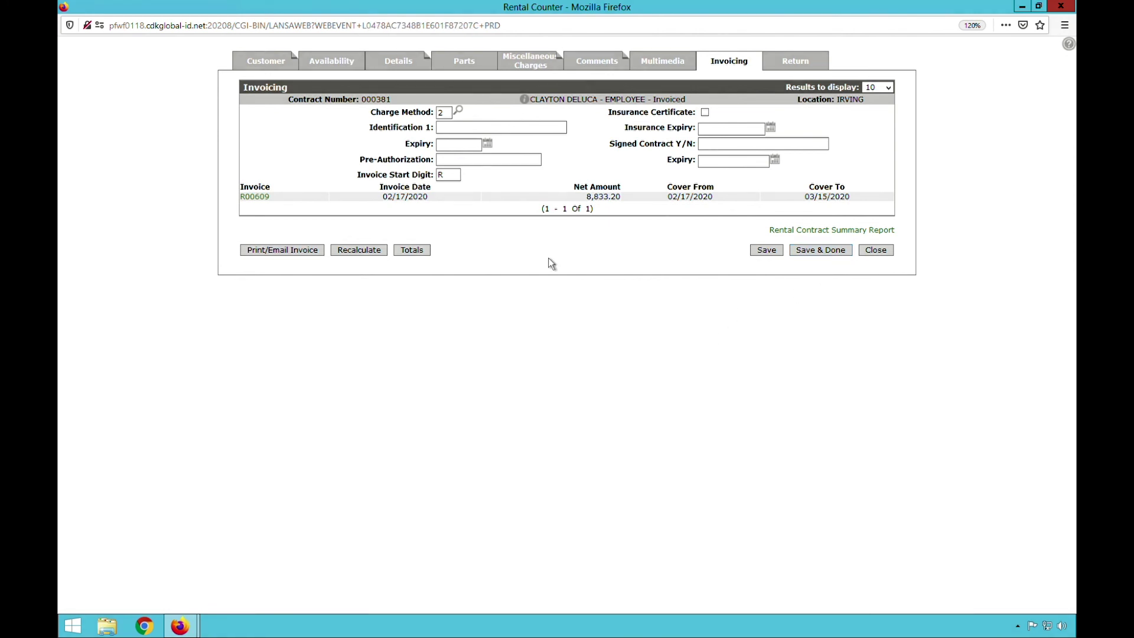
# - Finish the invoiced contract without printing it and save the delivery receipt
pyautogui.click(820, 255)
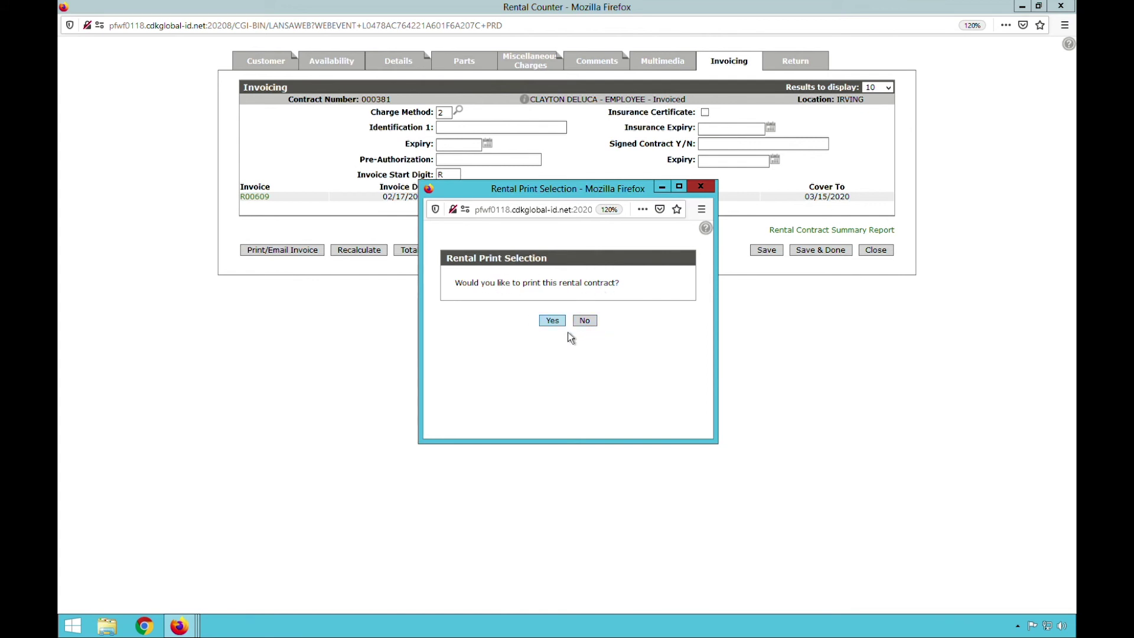
pyautogui.click(590, 324)
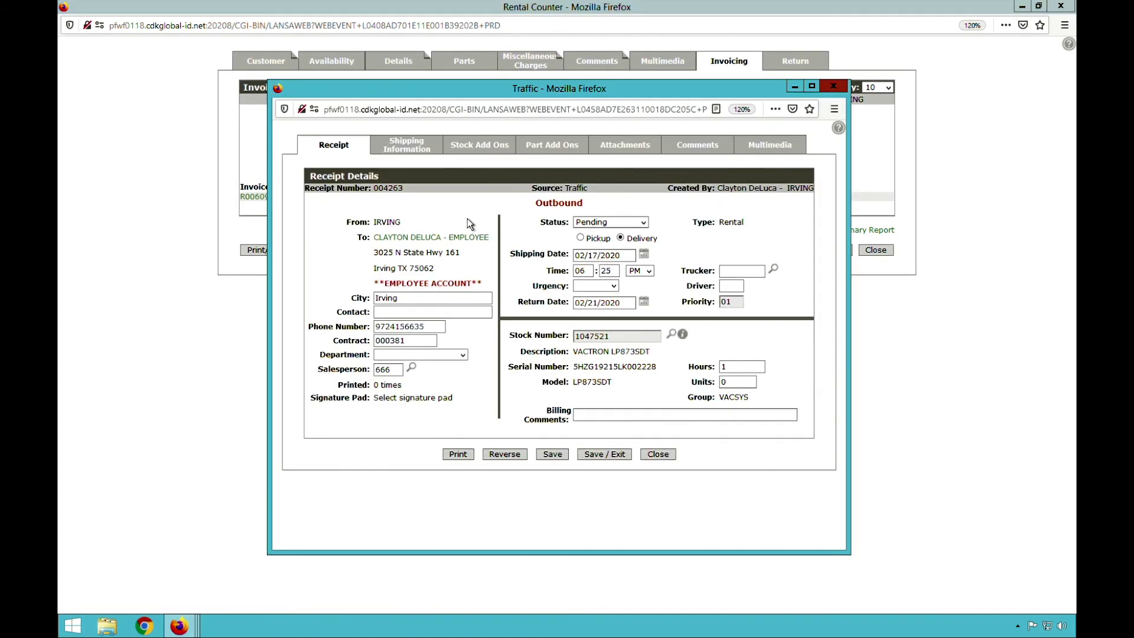
pyautogui.doubleClick(559, 203)
pyautogui.click(565, 459)
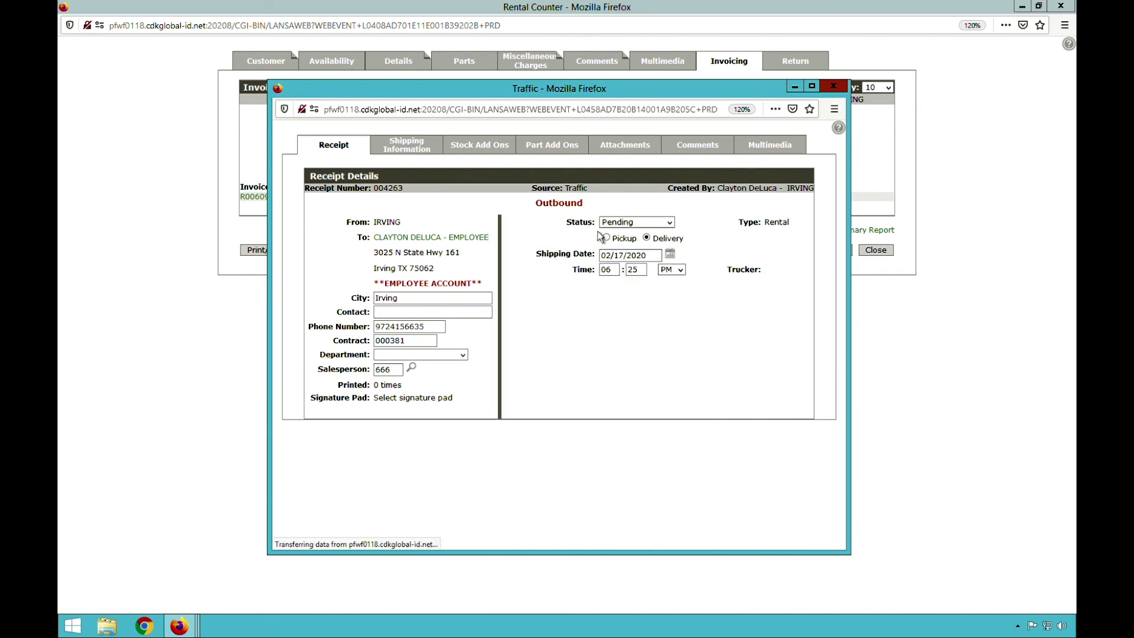
# - Set delivery receipt 004263's status to Received with shipment type Delivery, and open the trucker lookup
pyautogui.click(644, 222)
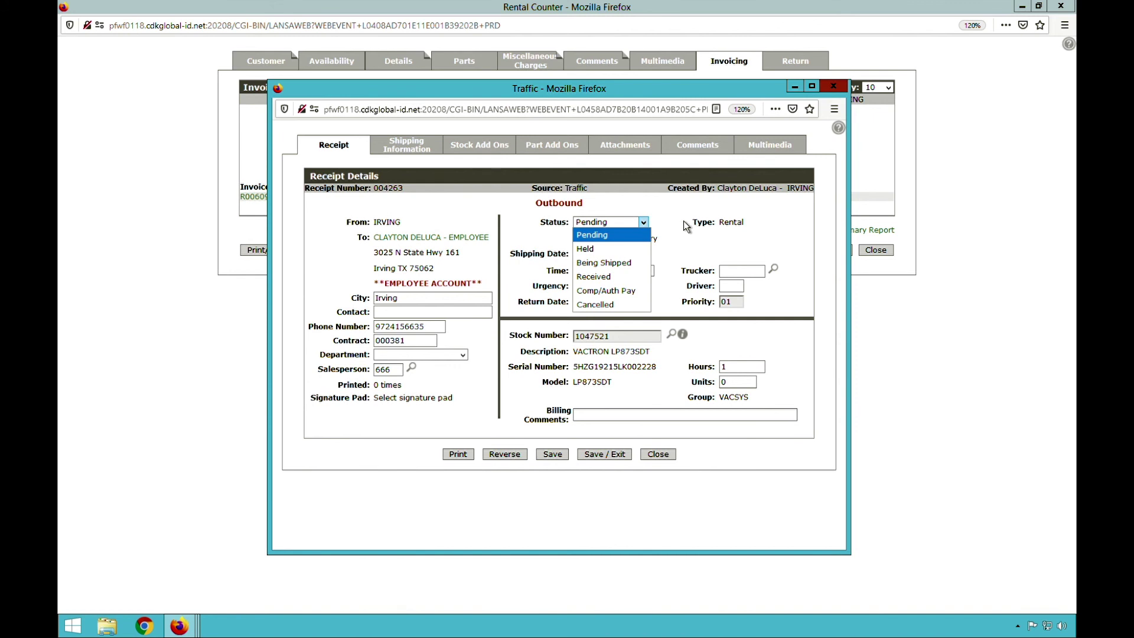
pyautogui.click(613, 283)
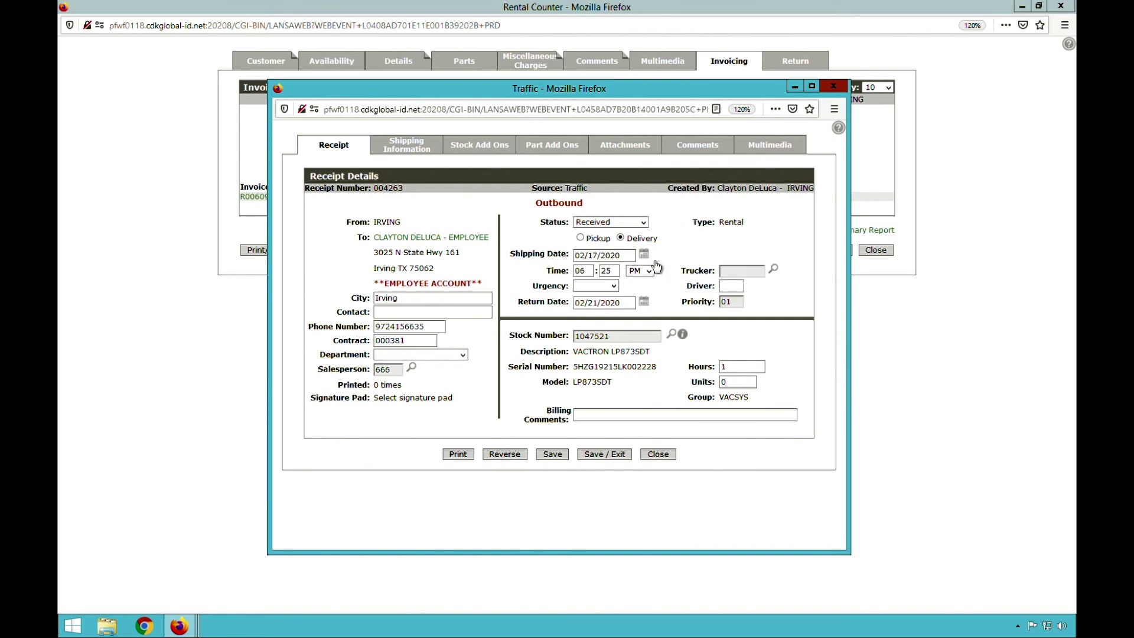
pyautogui.click(593, 242)
pyautogui.click(638, 245)
pyautogui.click(773, 269)
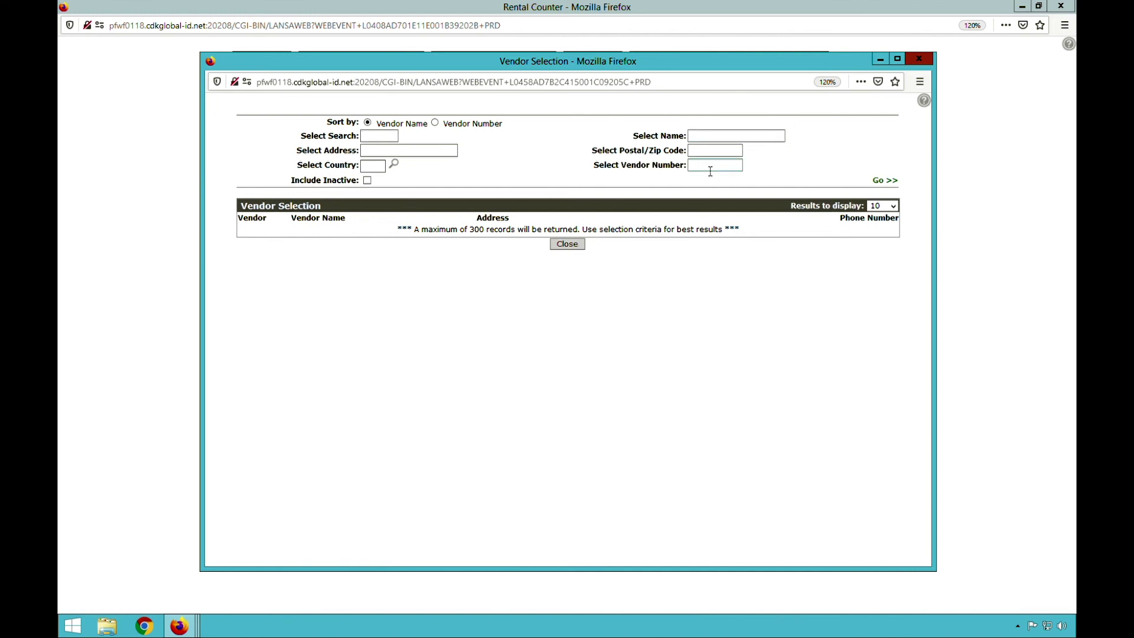
# - Search vendors for 'haack', assign HAAC01 as trucker, and save the receipt without printing
pyautogui.click(736, 150)
pyautogui.write('haack')
pyautogui.press('Return')
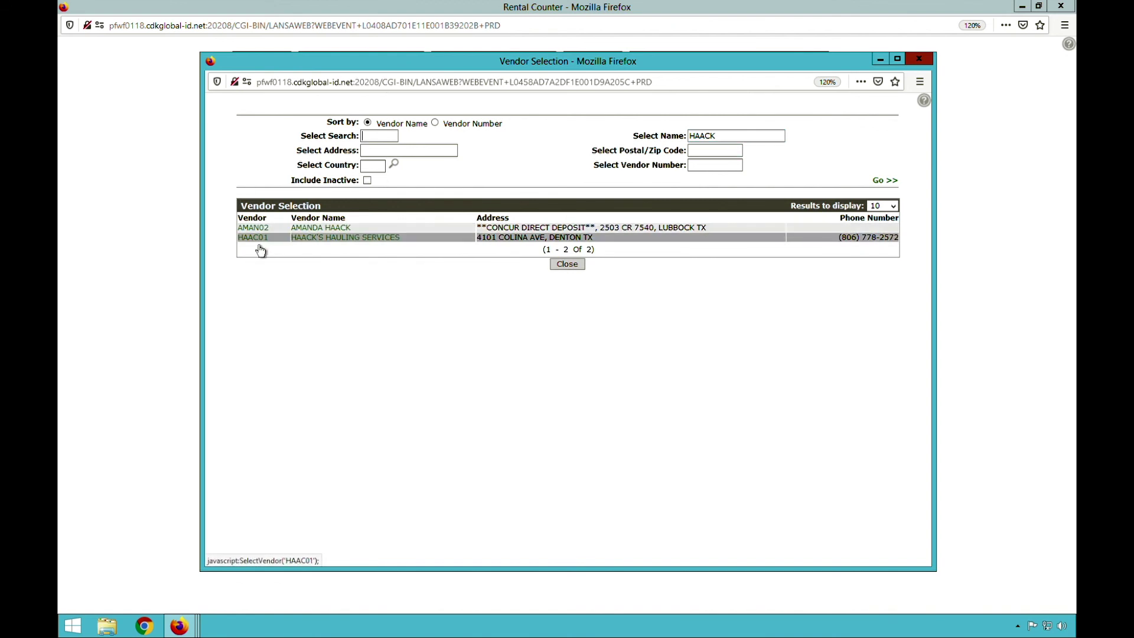
pyautogui.click(261, 237)
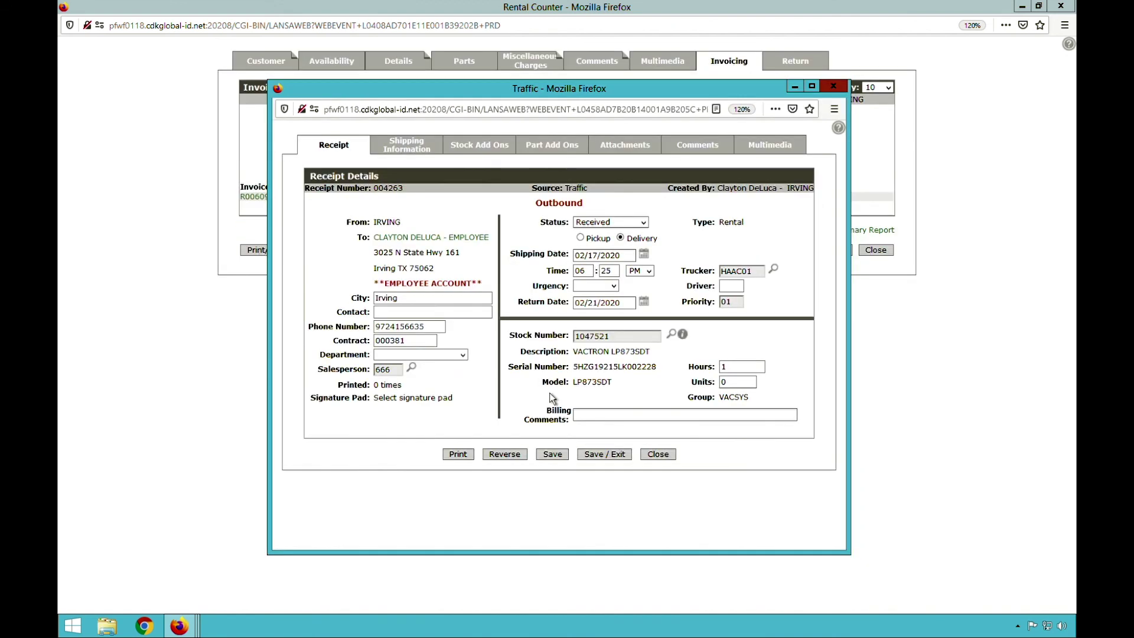
pyautogui.click(549, 458)
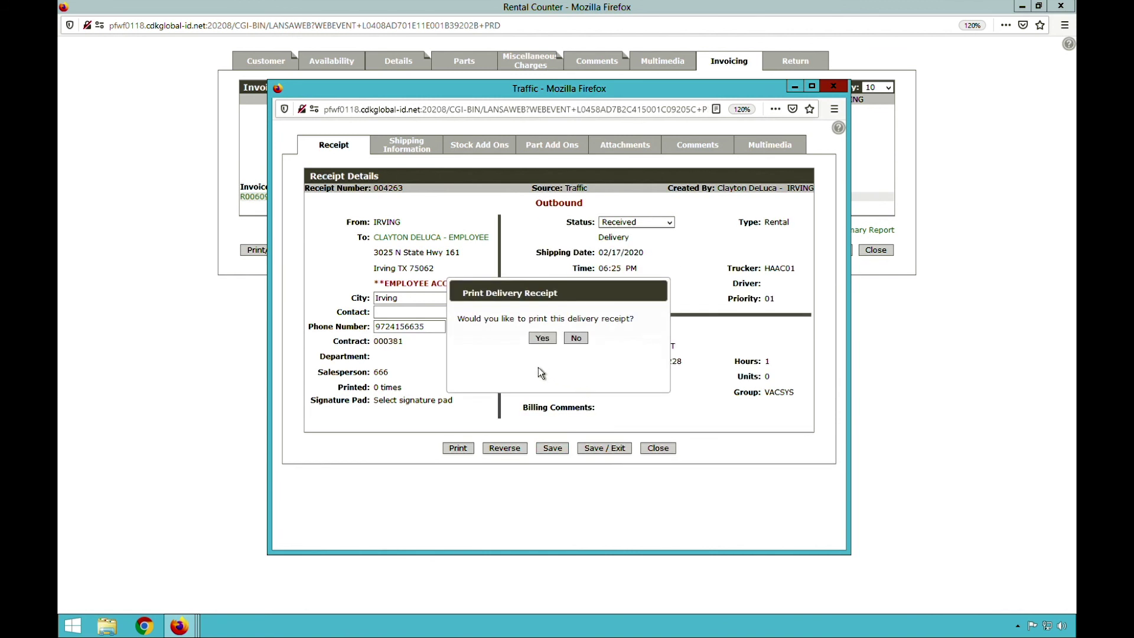
pyautogui.click(576, 338)
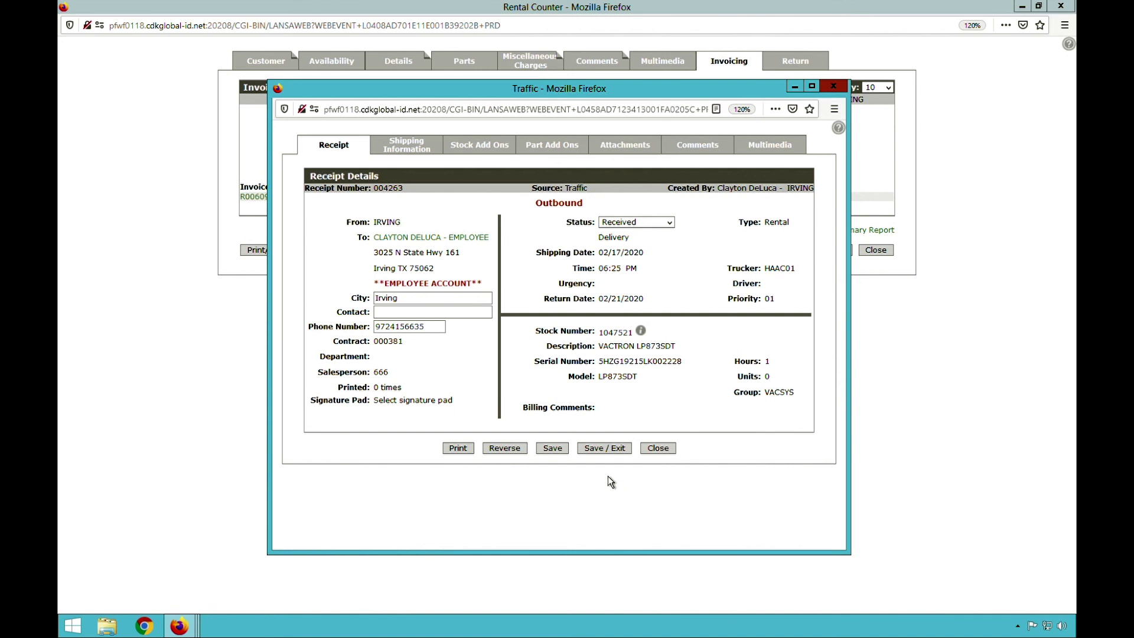
# - Print delivery receipt 004263 to printer PDF0118, then save and close back to the contract
pyautogui.moveTo(765, 364); pyautogui.dragTo(734, 361)
pyautogui.click(732, 460)
pyautogui.click(458, 448)
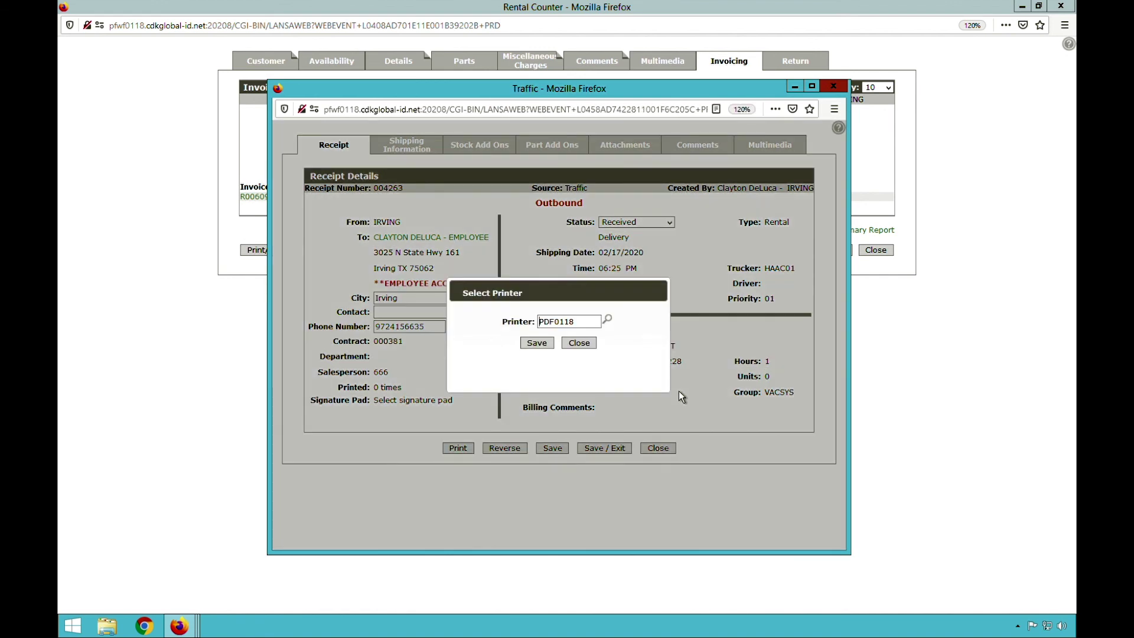
pyautogui.click(540, 341)
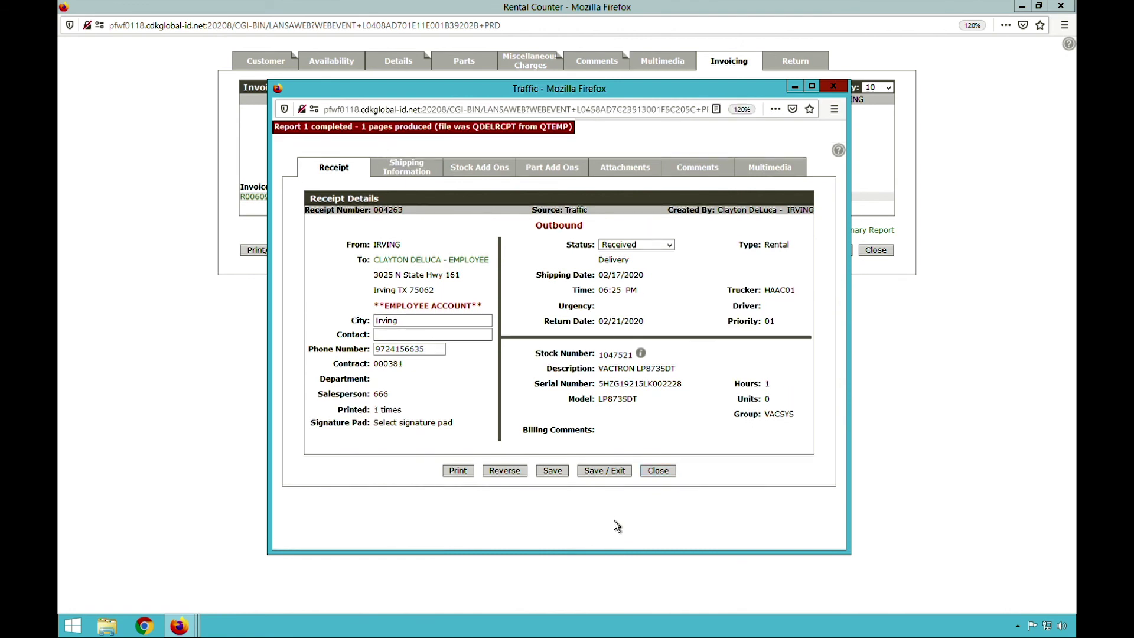
pyautogui.click(615, 472)
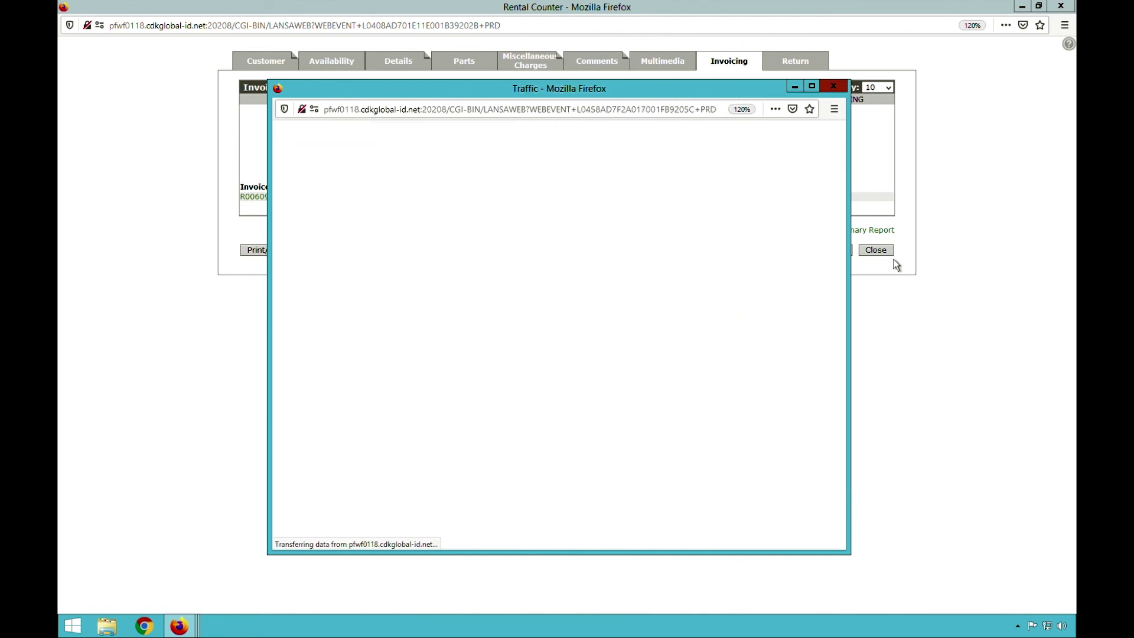
pyautogui.click(830, 259)
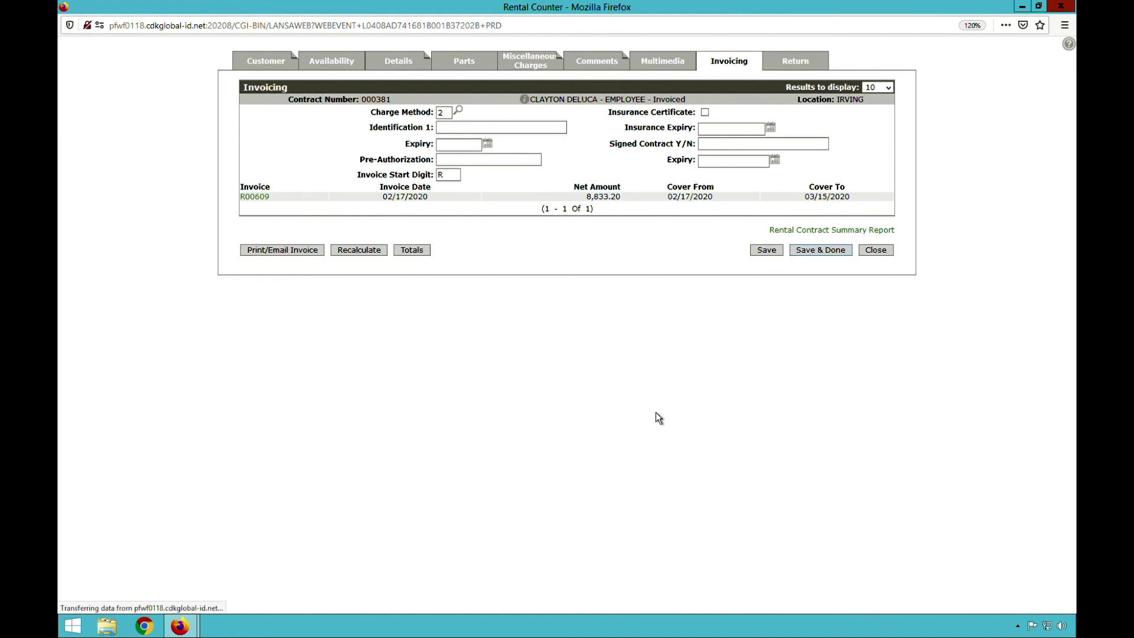
# - Print the rental contract, then open DELRCPT_02272020_000001.PDF from the PDF Viewer
pyautogui.click(559, 325)
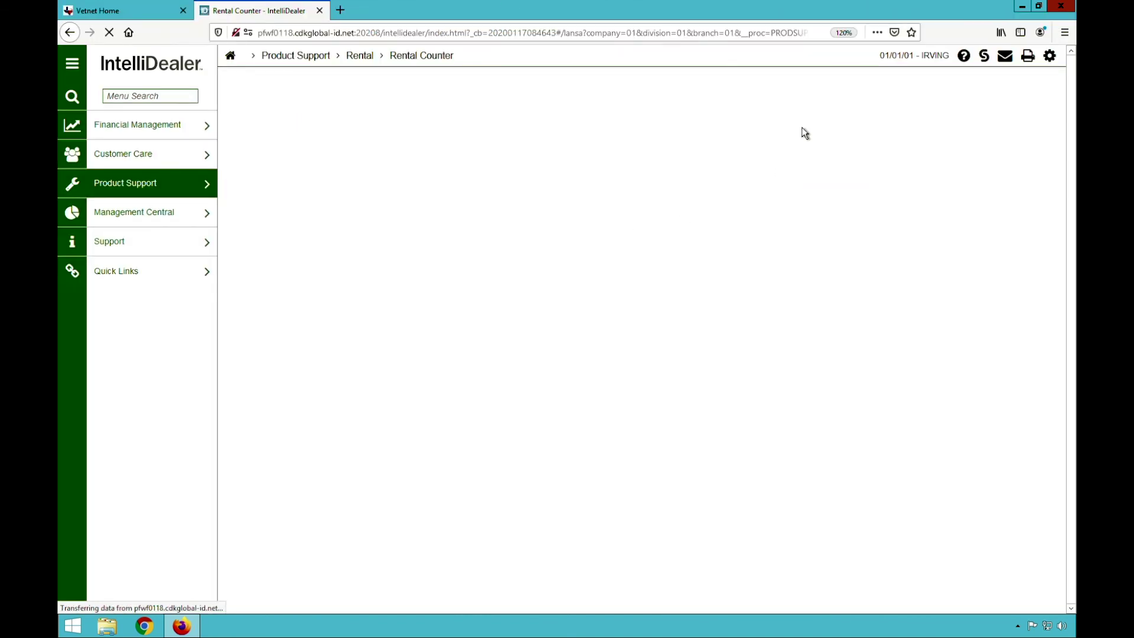
pyautogui.click(1028, 55)
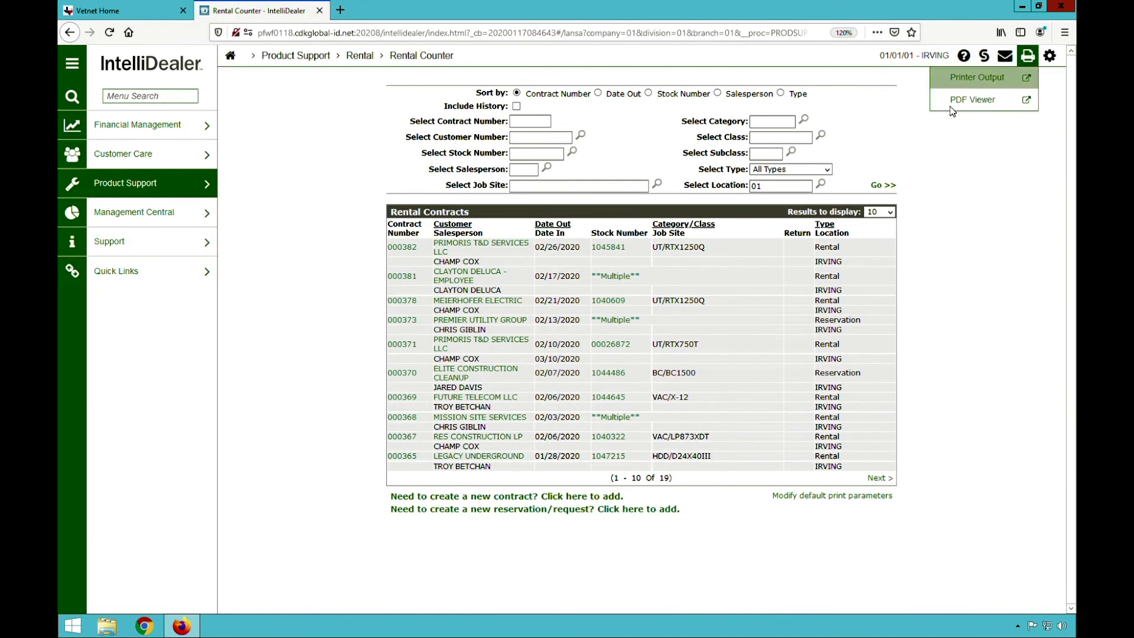
pyautogui.click(971, 99)
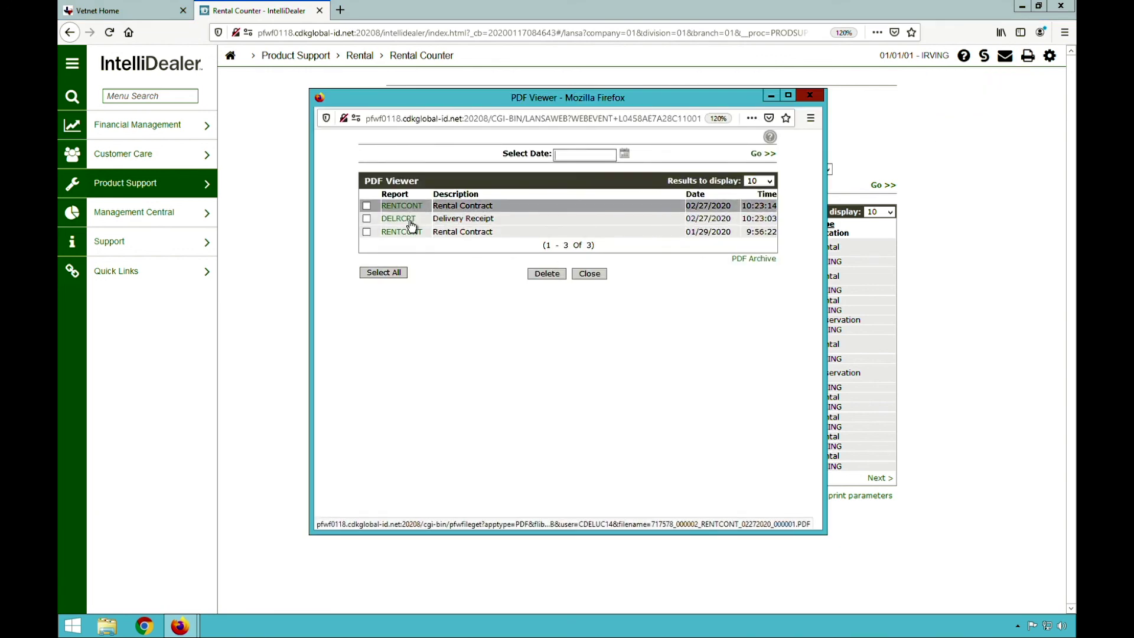
pyautogui.click(411, 218)
pyautogui.click(491, 319)
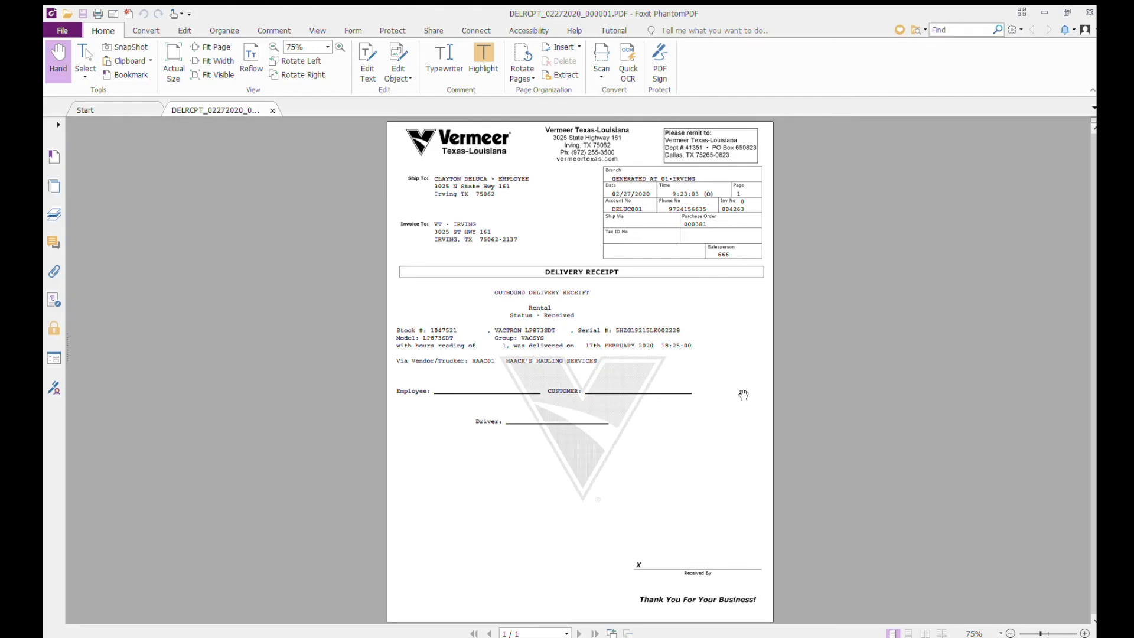